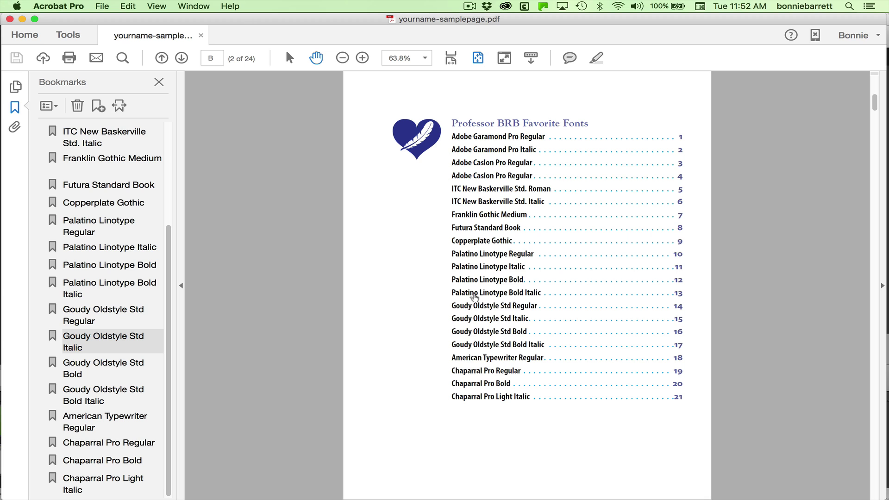
Test the sample's contents links to Palatino Linotype Bold Italic and American Typewriter Regular
left_click(474, 297)
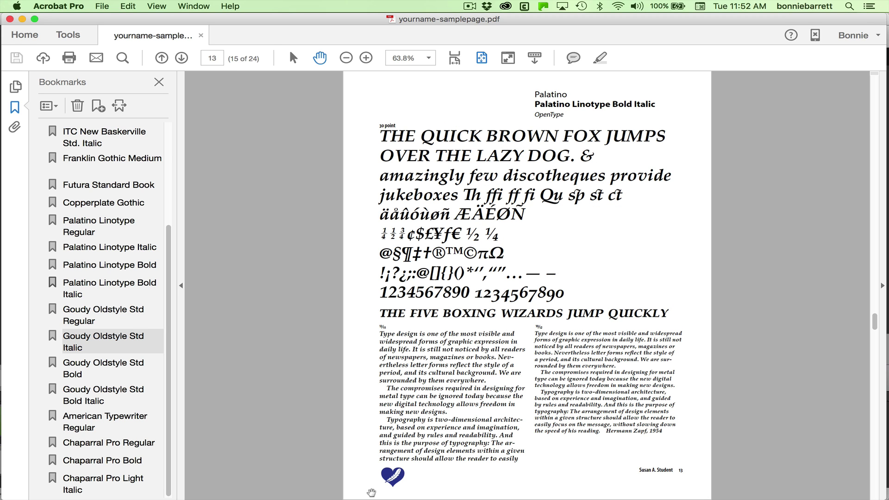
left_click(391, 478)
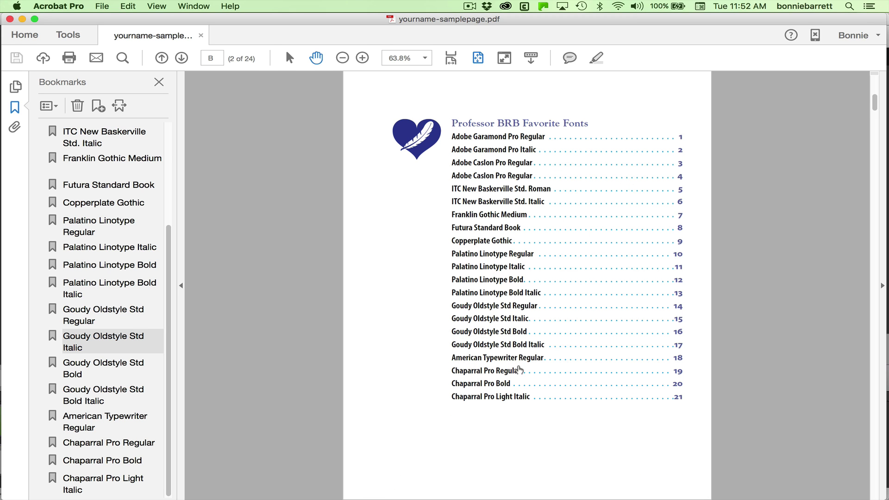
left_click(519, 361)
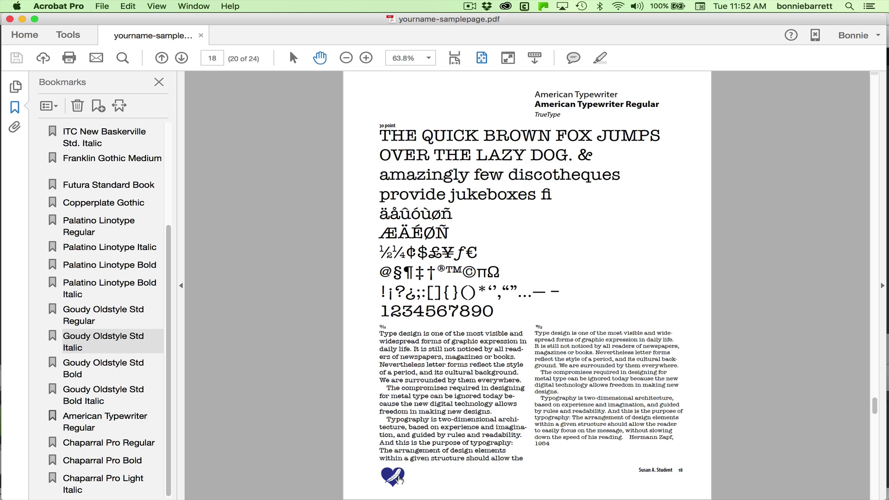
left_click(394, 478)
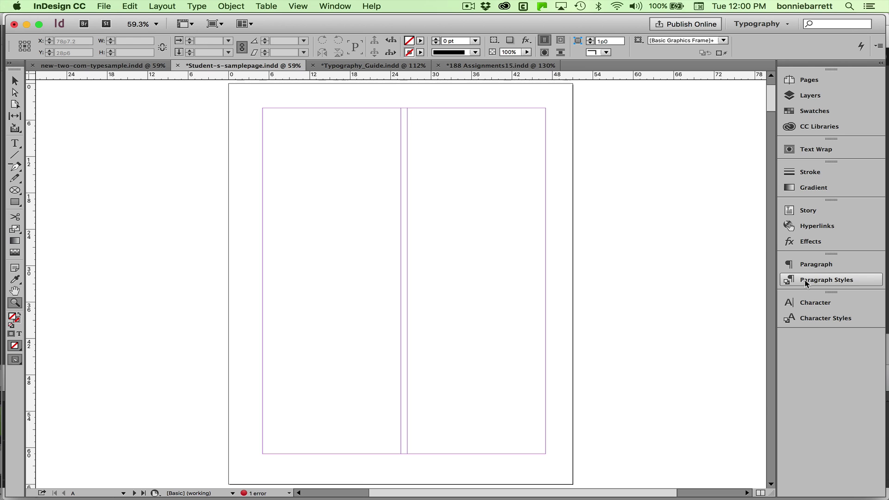
Start a new paragraph style named TOC Title in Goudy Oldstyle Std, 18 pt
left_click(805, 279)
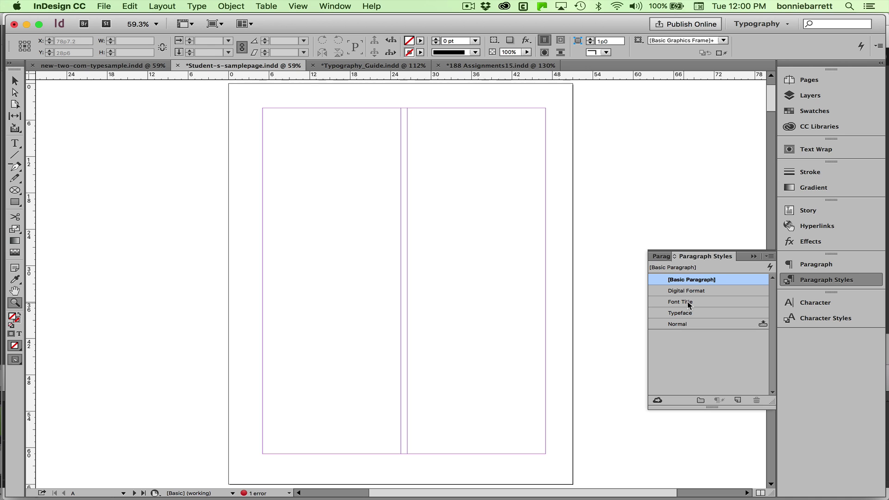
left_click(769, 257)
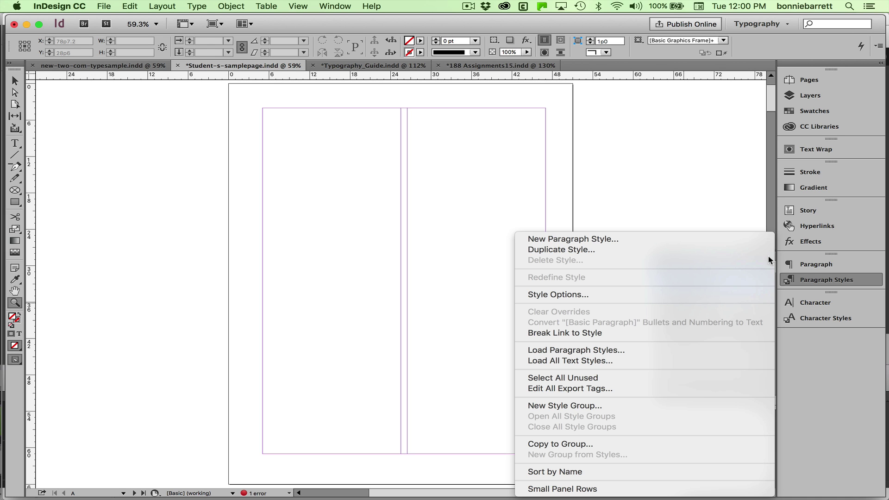
left_click(660, 239)
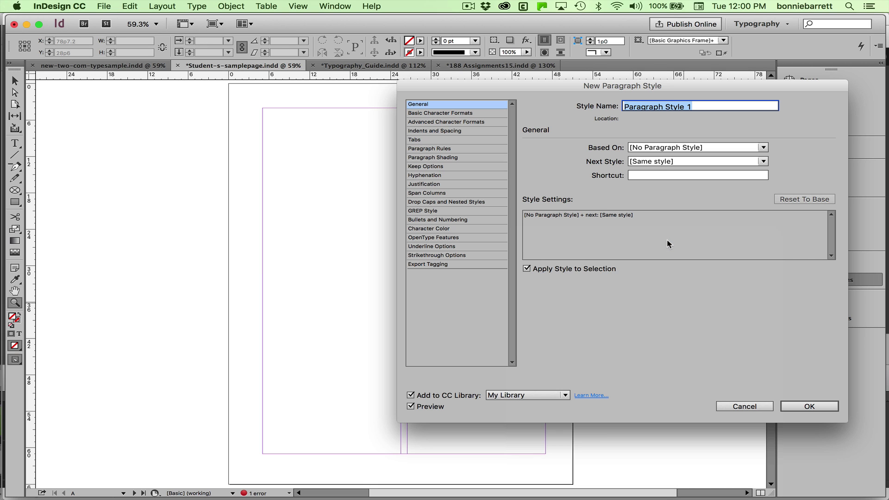
type("TOC ")
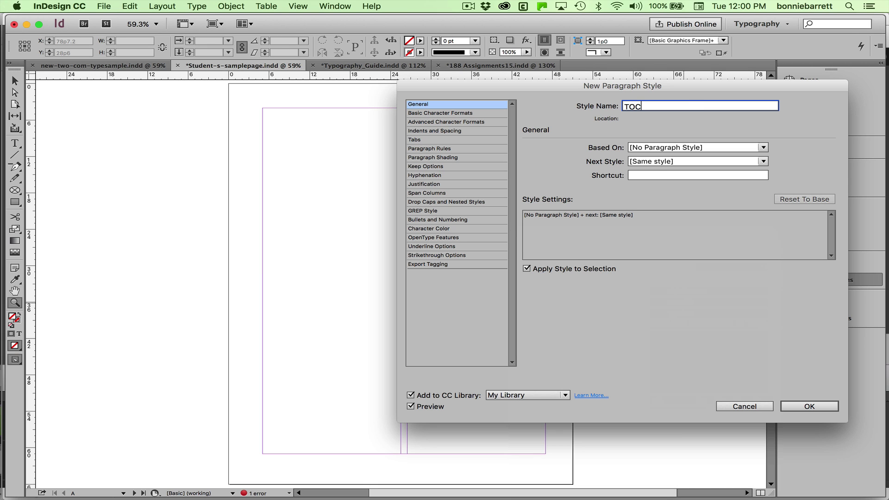
type("Title")
left_click(473, 114)
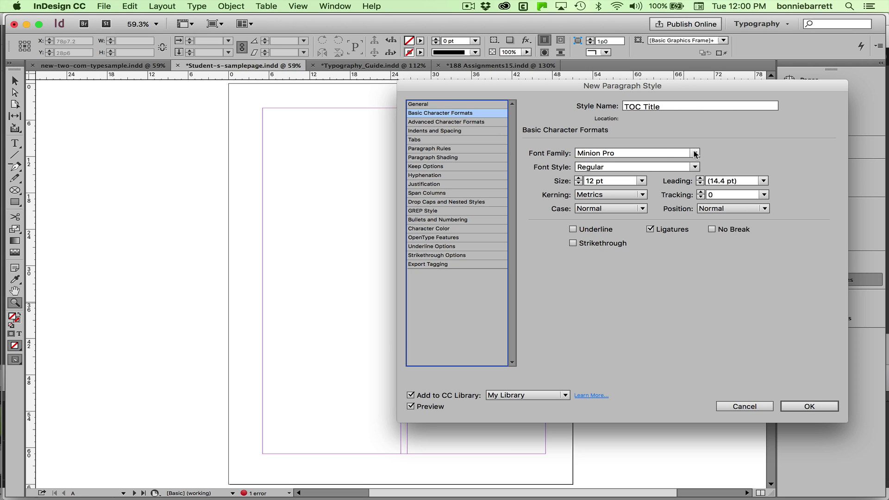
left_click(647, 154)
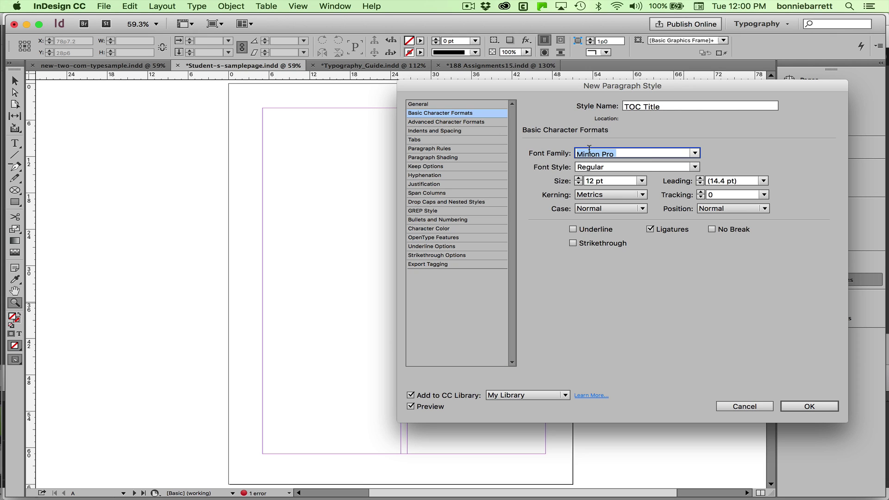
type("Goudy Oldstyle Std")
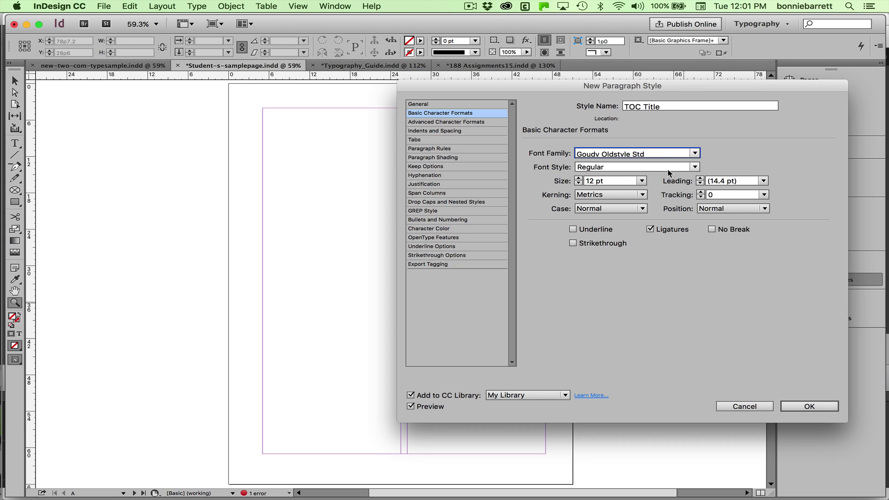
left_click(641, 181)
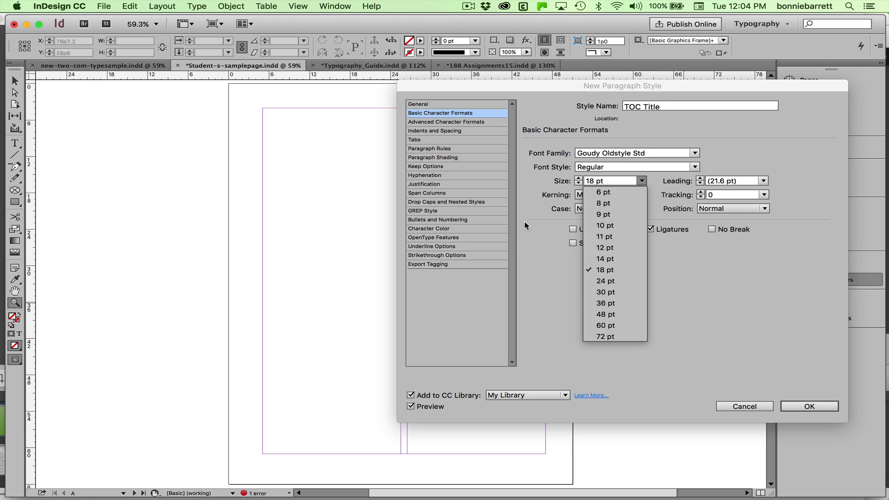
Colour the TOC Title text C=100 M=90 Y=10 K=0 at 80% tint and save it
left_click(524, 220)
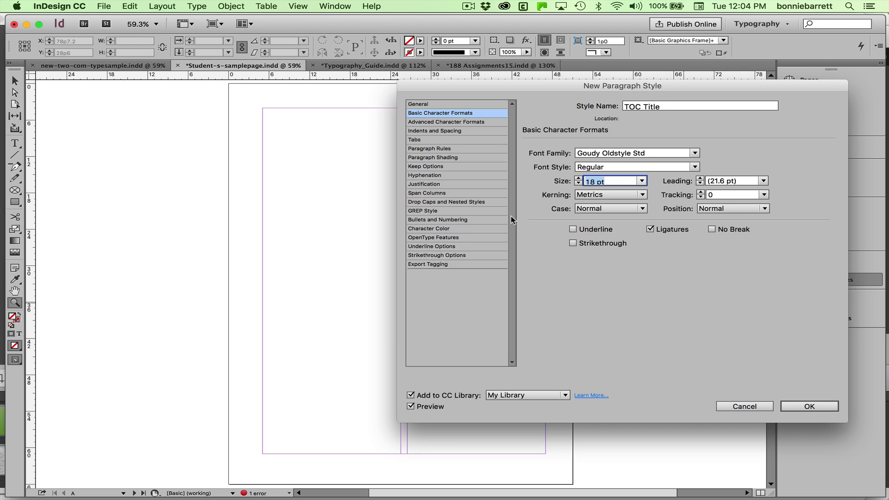
left_click(424, 228)
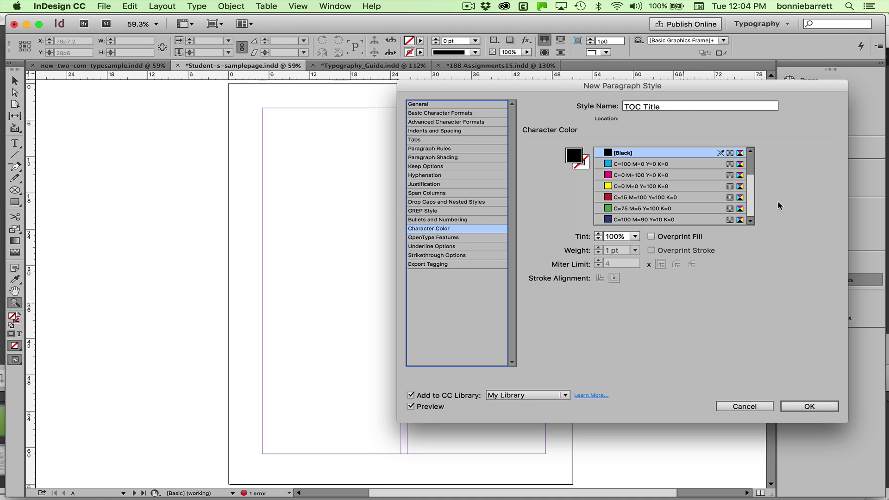
left_click(689, 220)
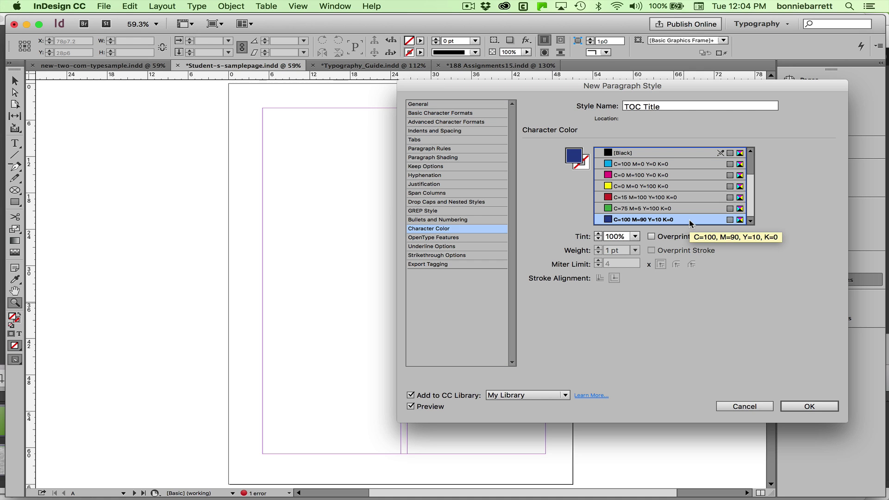
left_click(635, 237)
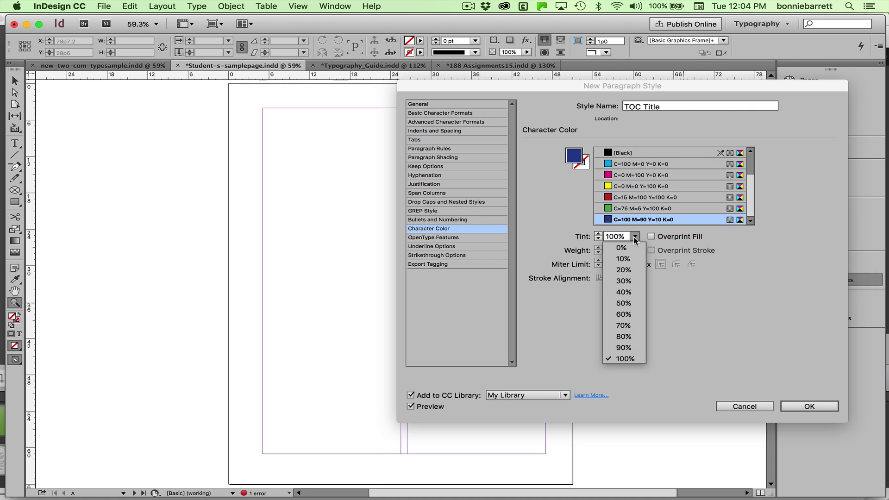
left_click(624, 337)
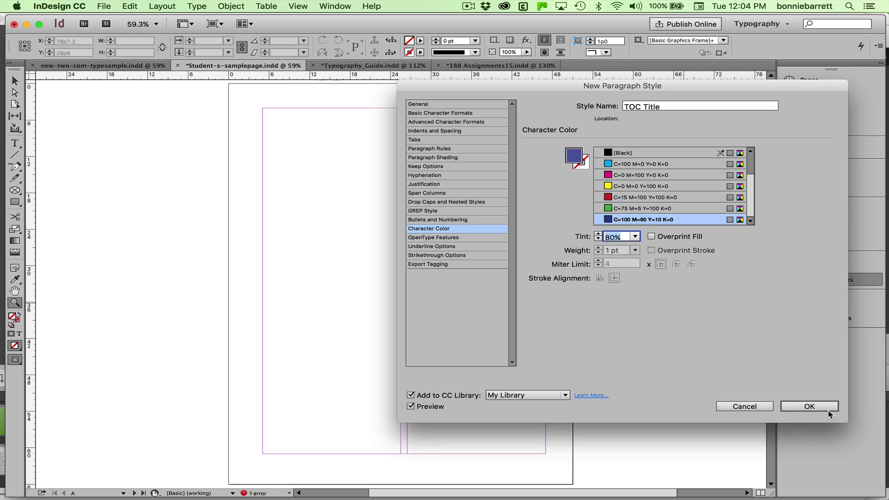
left_click(806, 406)
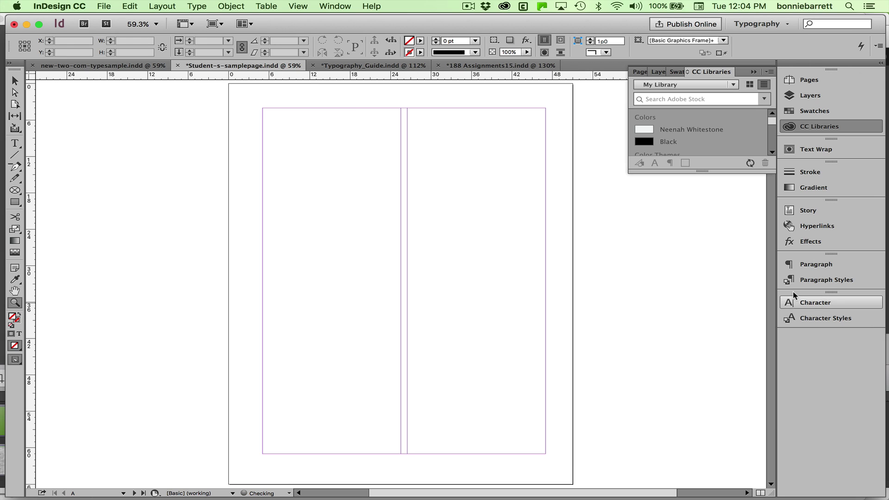
left_click(801, 280)
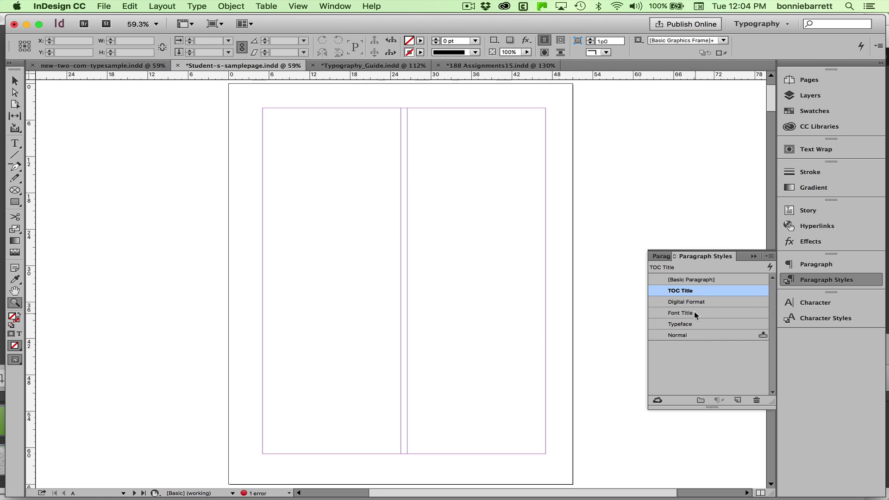
Start a new paragraph style named TOC Text, based on no other style
left_click(769, 256)
left_click(681, 239)
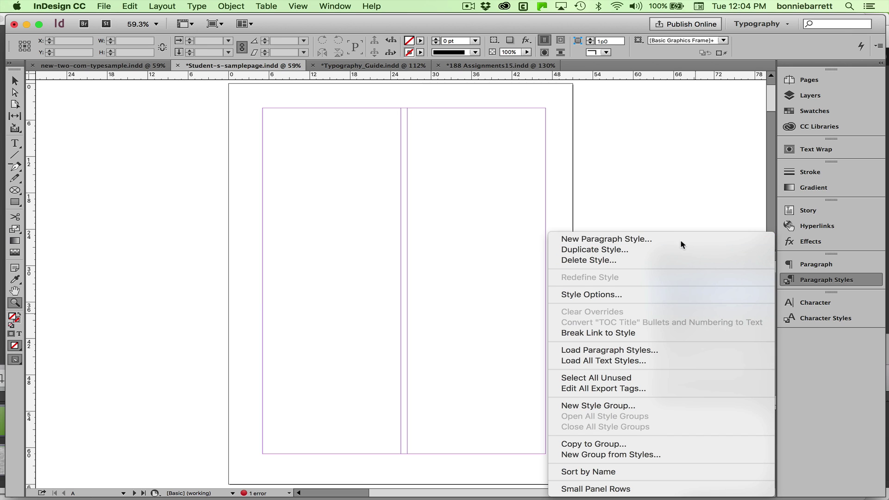
type("TOC T")
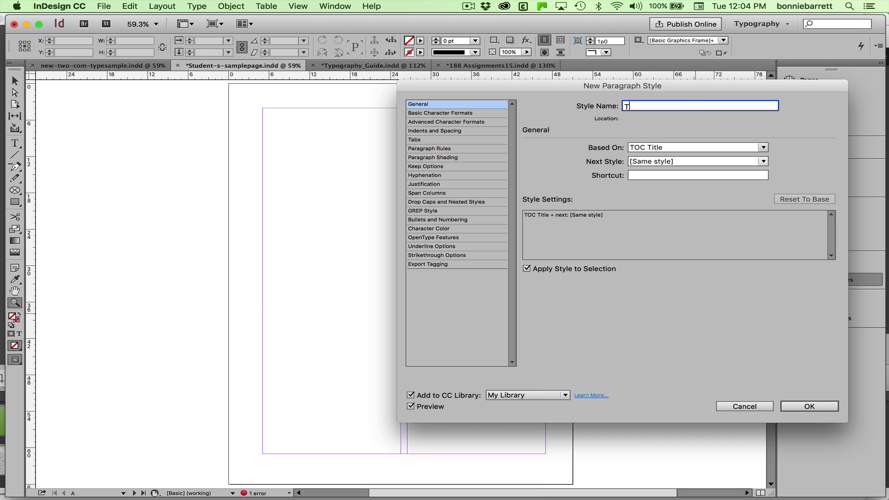
type("Ext")
key("Left")
key("BackSpace")
type("e")
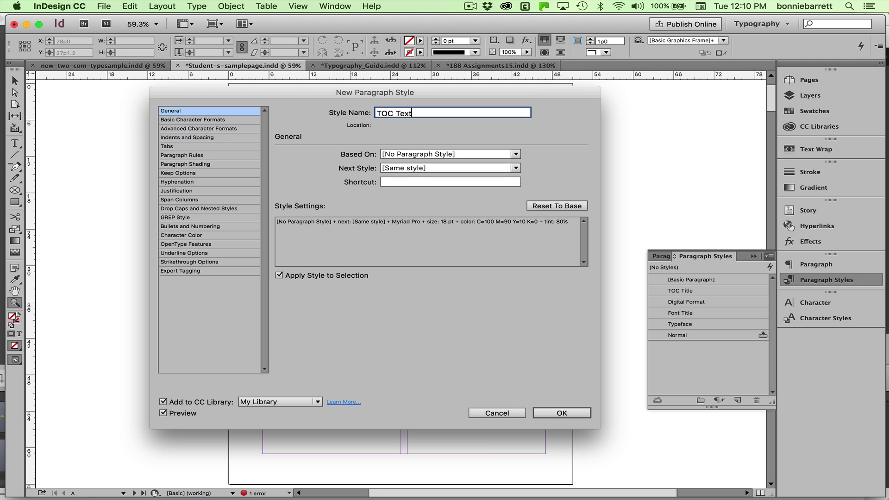
left_click(515, 154)
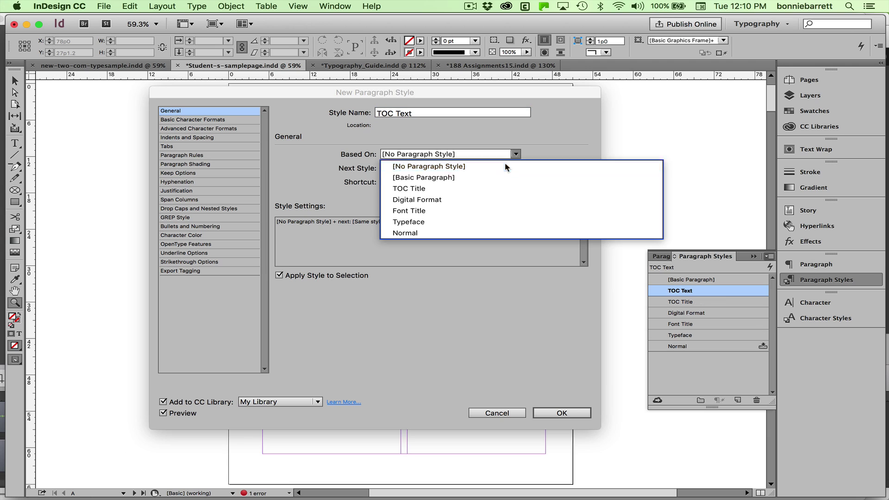
left_click(506, 167)
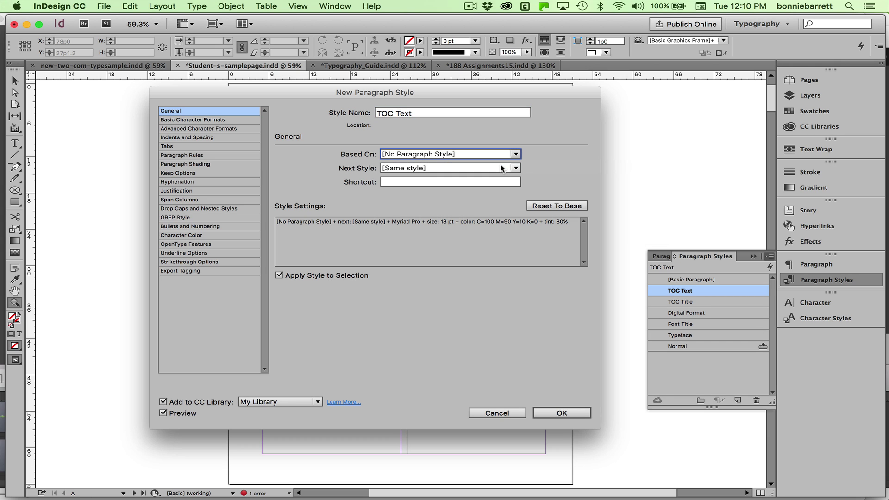
Set TOC Text to Myriad Pro Semibold Condensed, 16 pt size with 24 pt leading
left_click(209, 121)
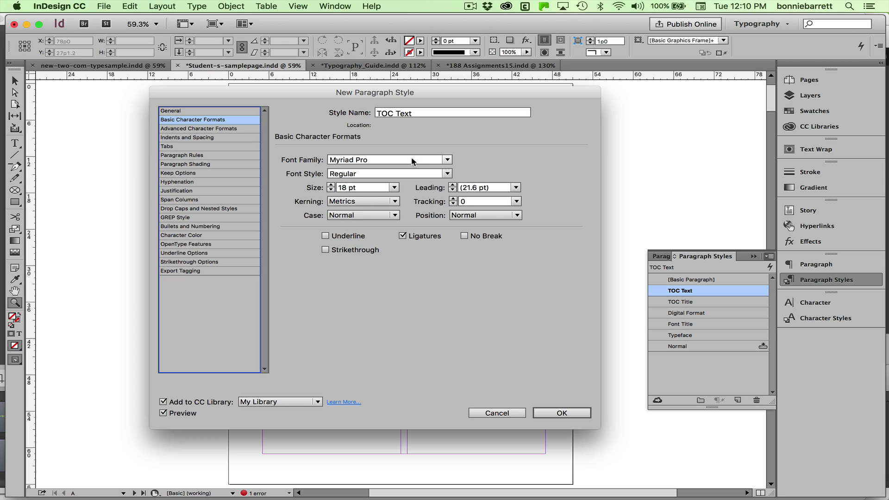
left_click(447, 173)
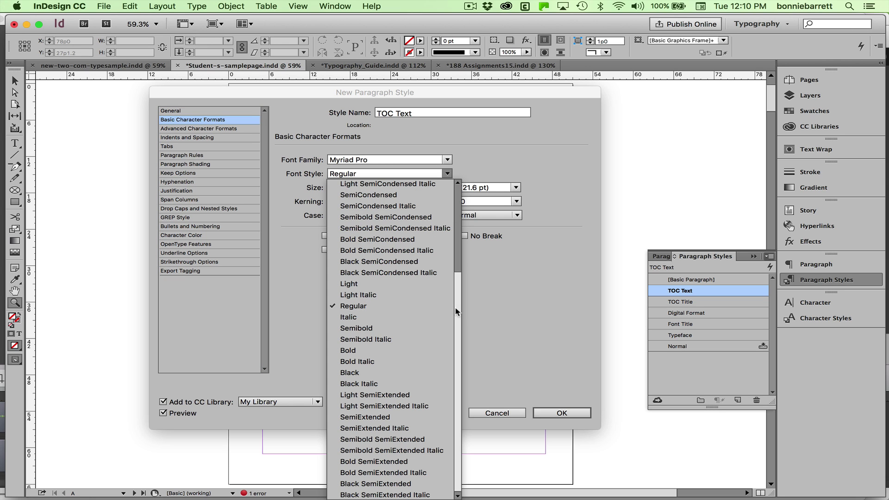
scroll(398, 255, "up", 5)
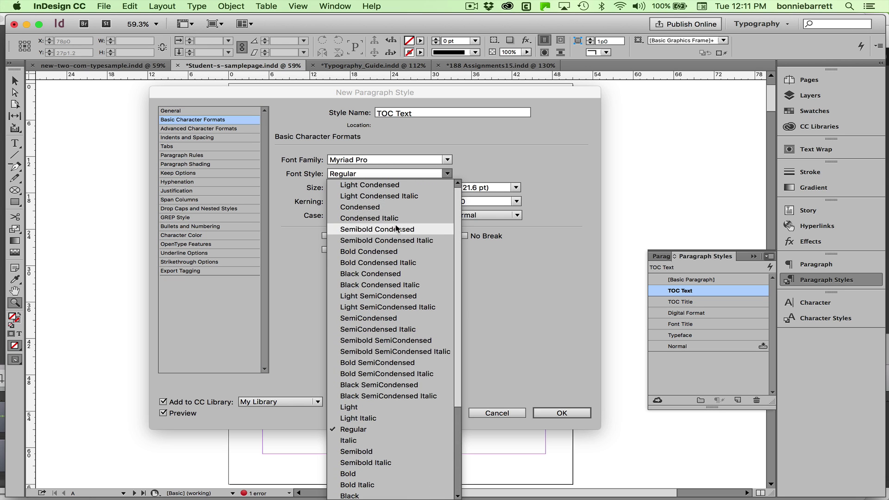
left_click(391, 229)
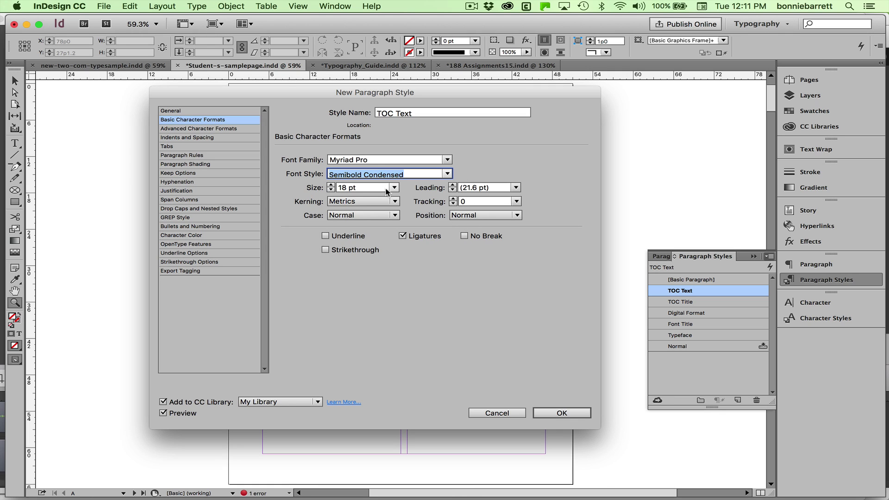
left_click(347, 190)
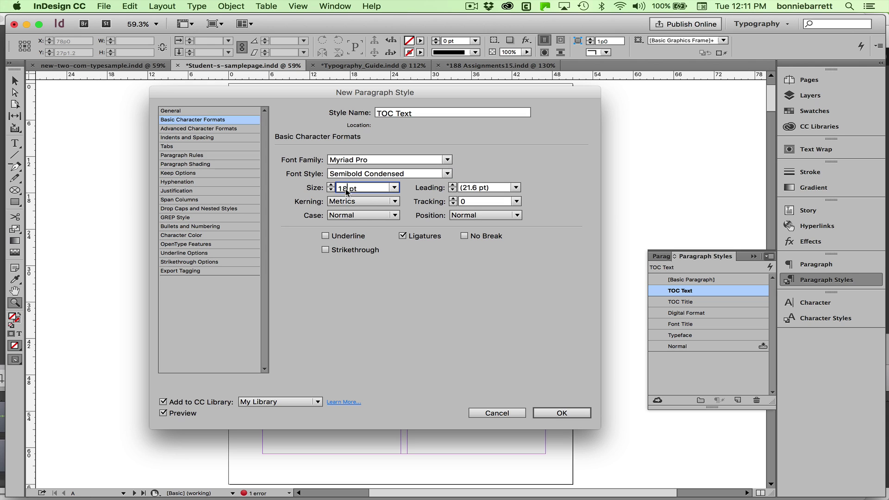
left_click_drag(347, 190, 332, 186)
type("16")
left_click(516, 187)
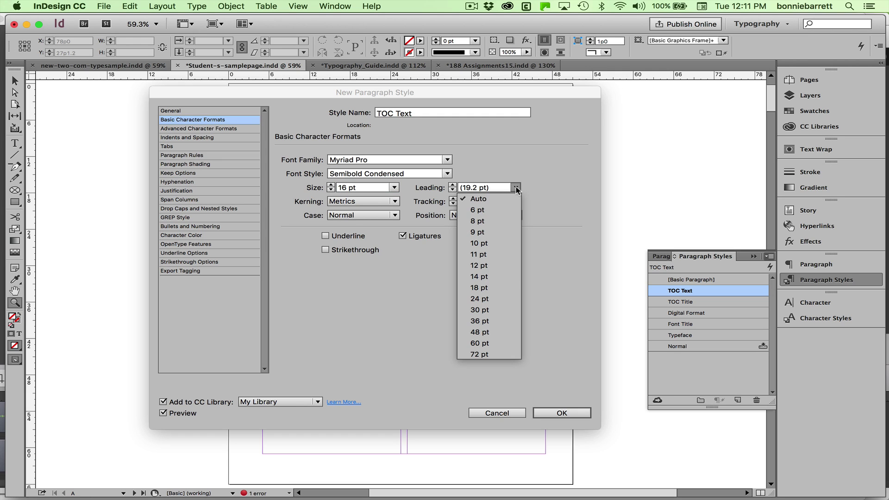
left_click(488, 299)
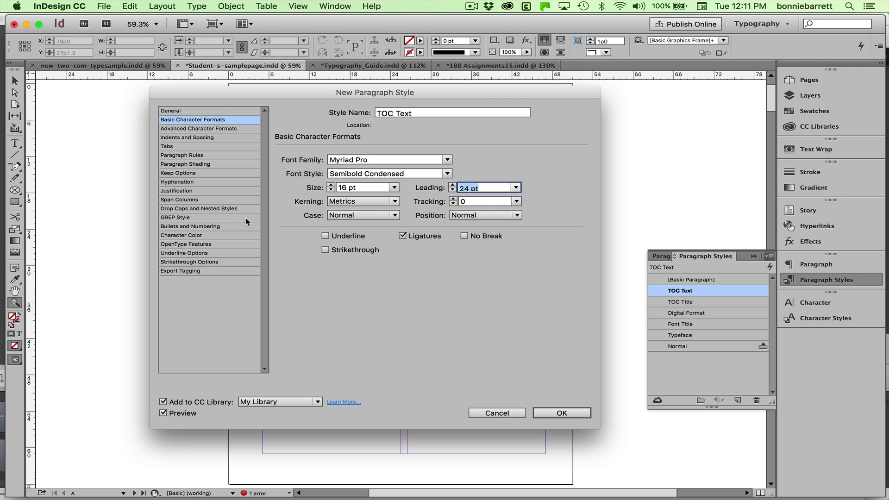
Give TOC Text proportional oldstyle figures and save the style
left_click(200, 246)
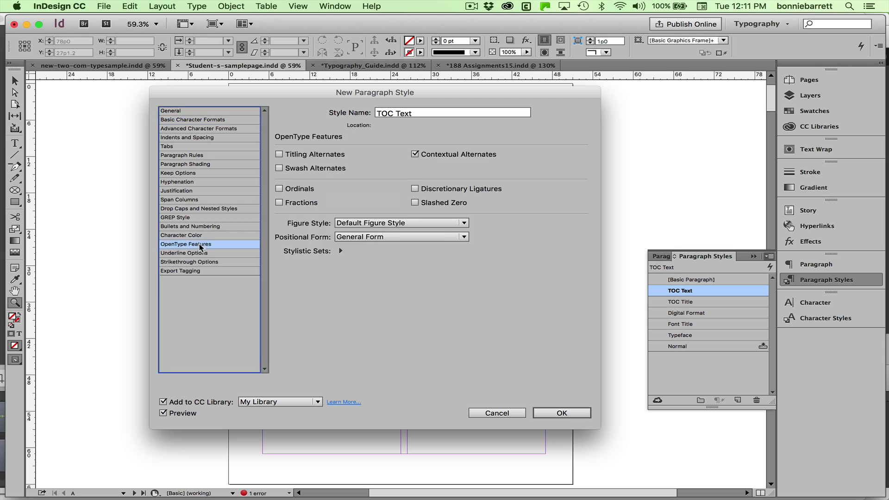
left_click(345, 225)
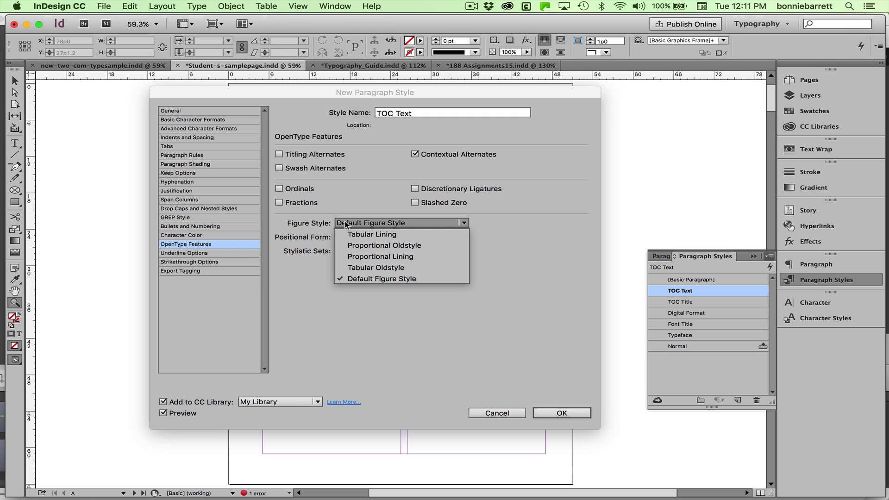
left_click(346, 250)
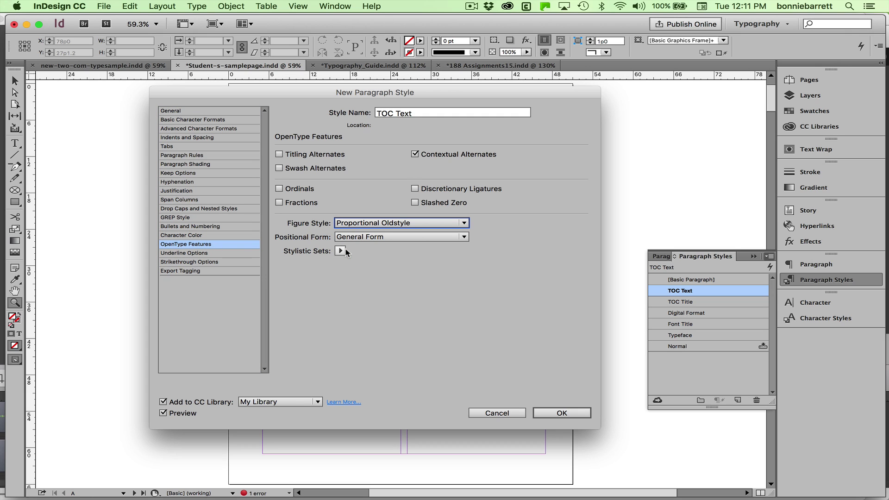
left_click(562, 412)
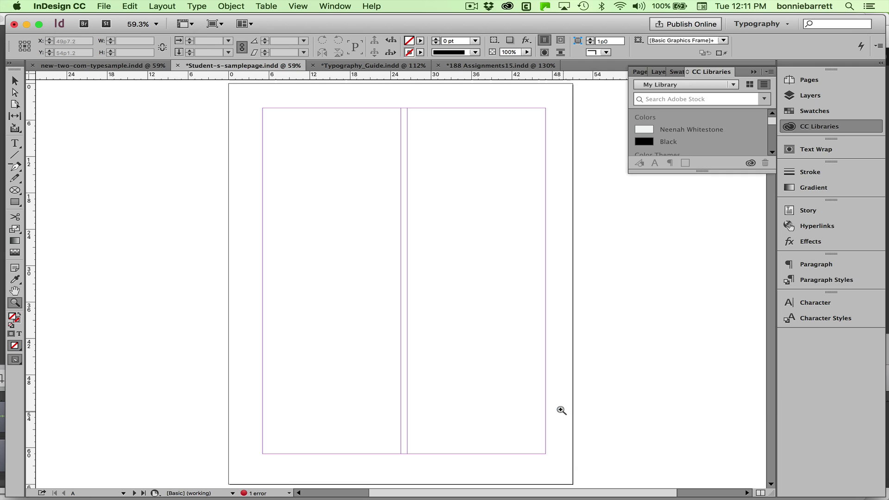
Start a new character style named TOC Figures
left_click(834, 280)
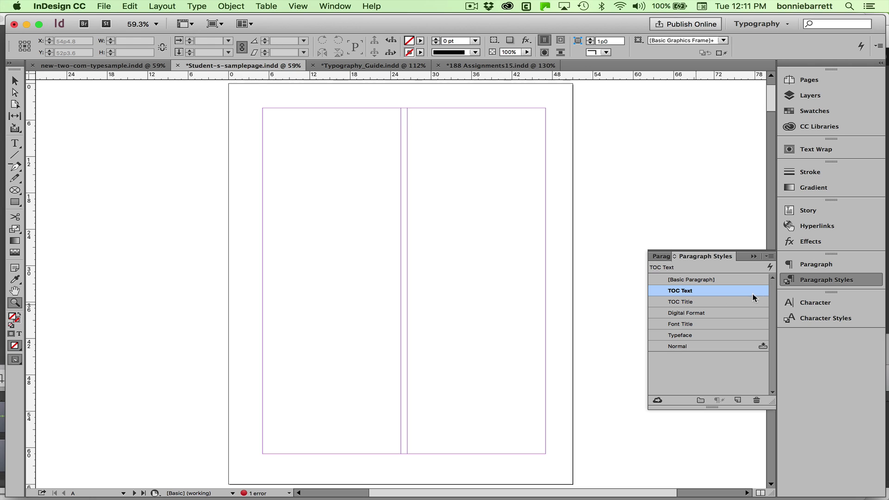
left_click(830, 318)
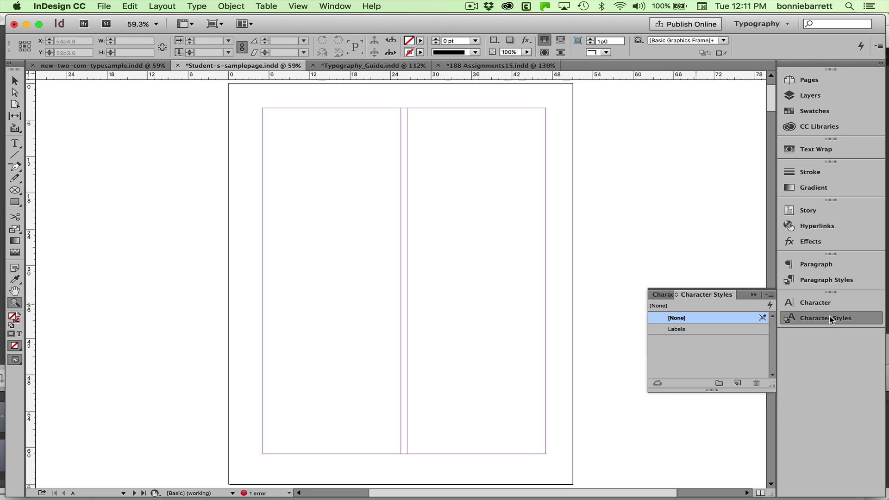
left_click(770, 295)
left_click(716, 261)
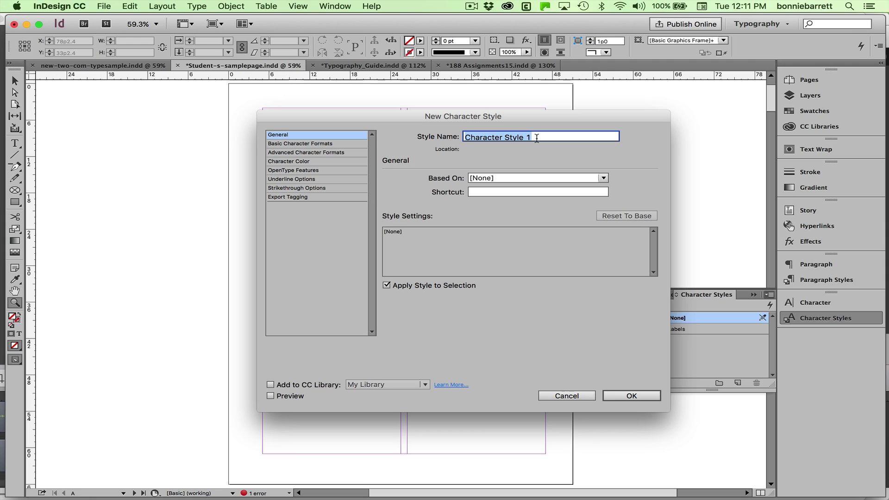
type("TO")
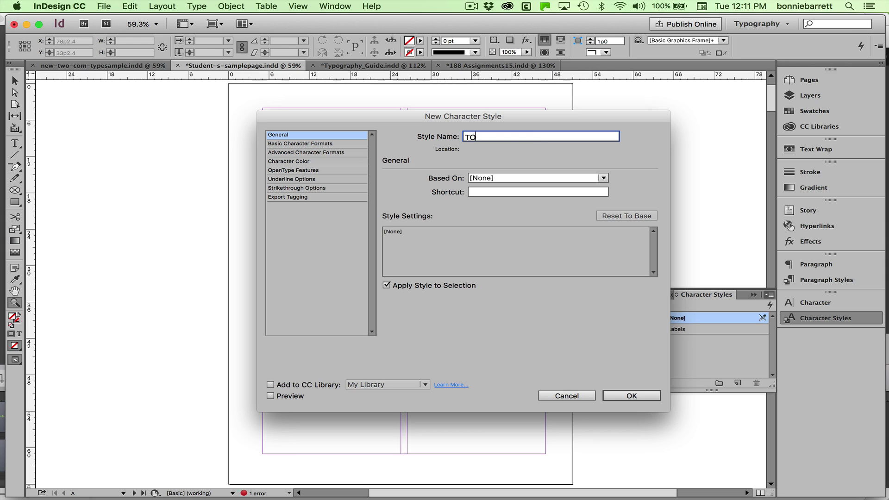
type("C Figures")
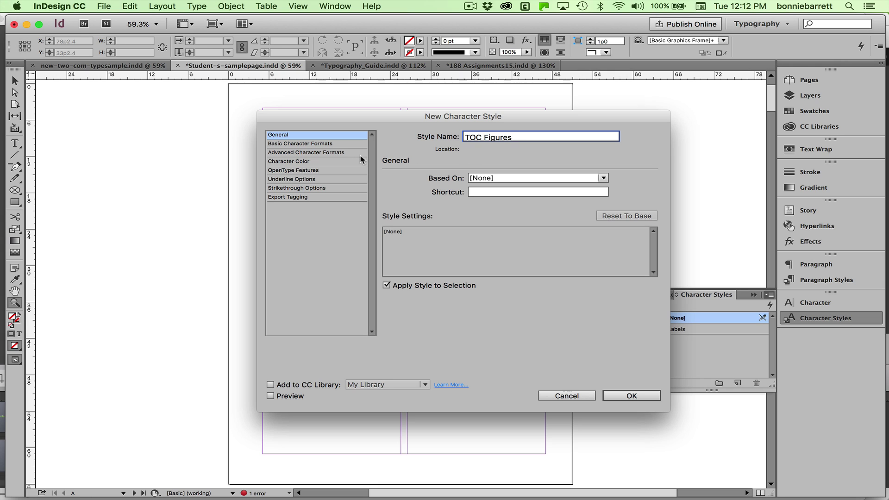
Set the TOC Figures font to Myriad Pro Bold at 16 pt
left_click(315, 144)
left_click(450, 185)
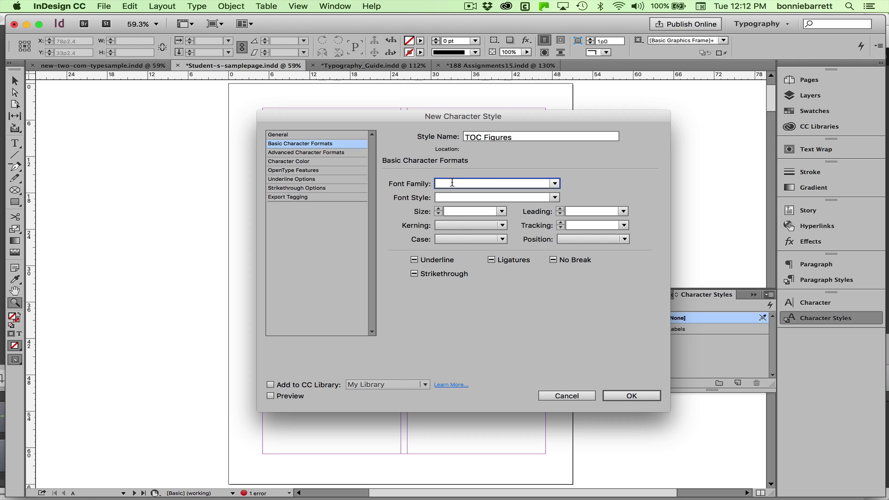
type("Myriad Pro")
left_click(554, 197)
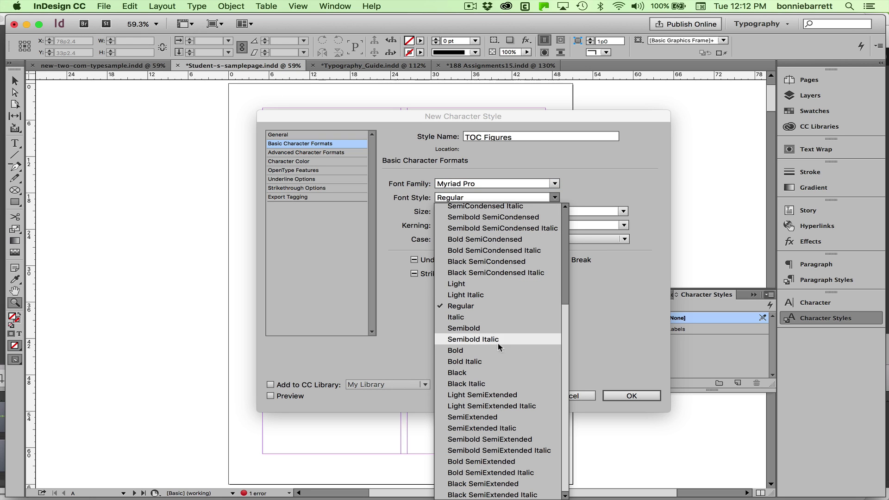
left_click(477, 349)
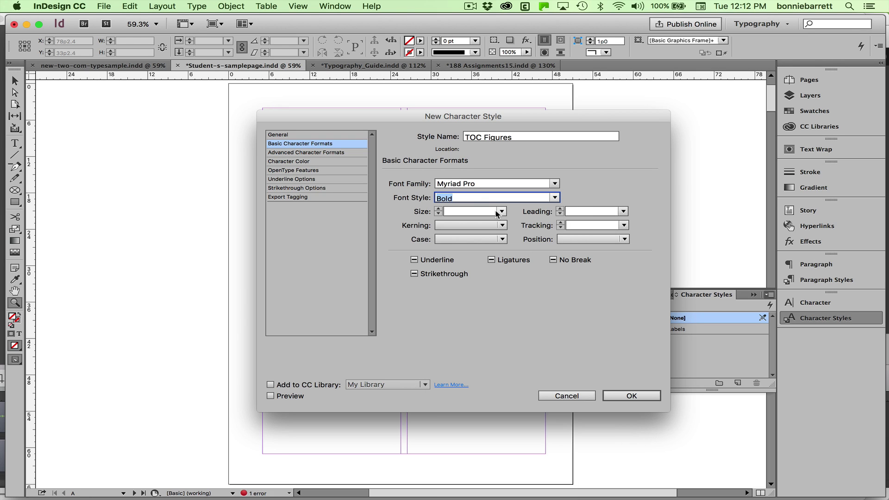
left_click(460, 212)
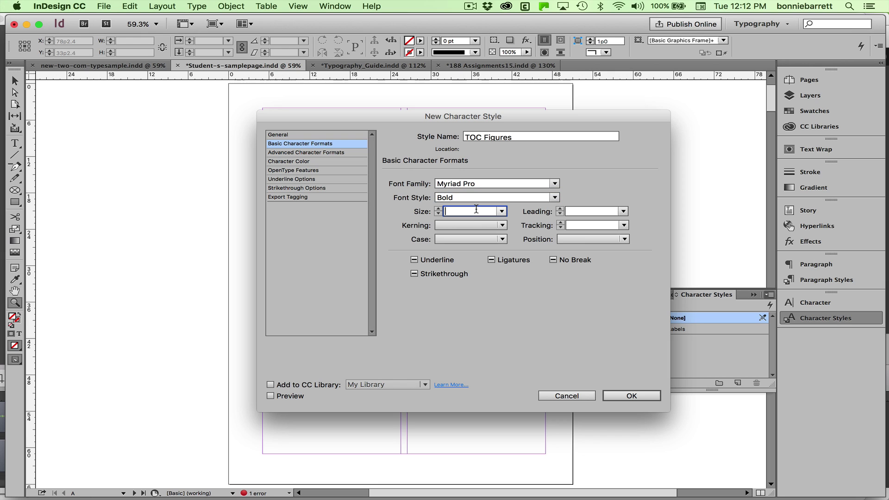
type("16")
Colour TOC Figures with the C=100 M=90 Y=10 K=0 blue at 80% tint
left_click(318, 162)
left_click(546, 249)
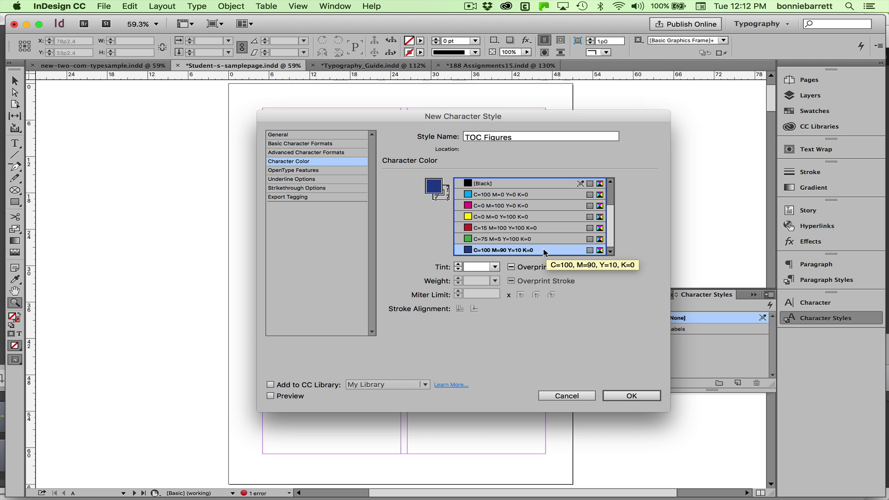
left_click(495, 267)
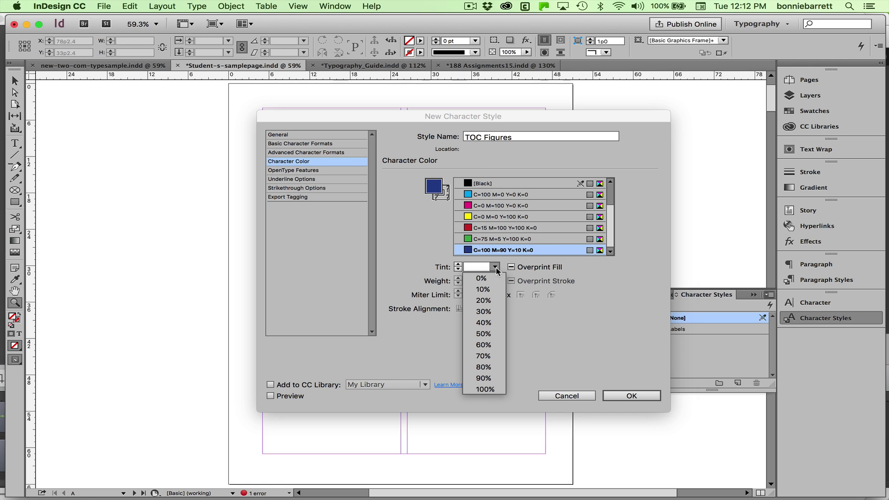
left_click(483, 367)
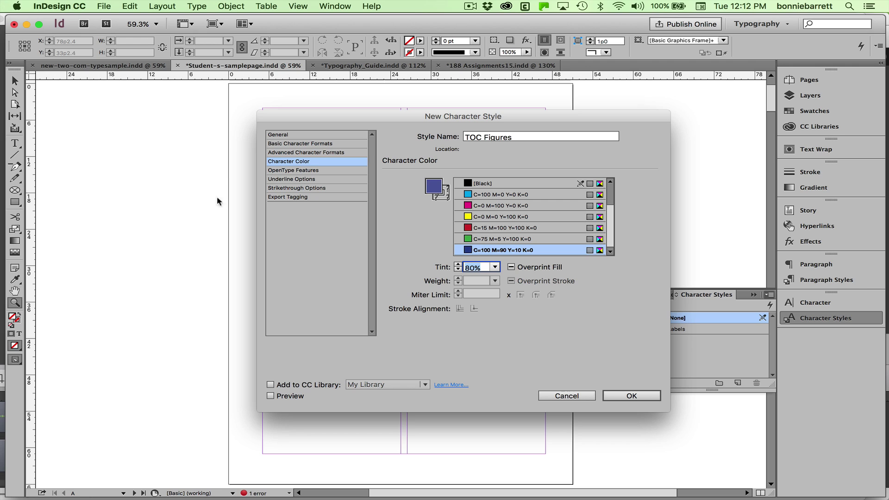
Use proportional oldstyle figures in TOC Figures and save the style
left_click(303, 172)
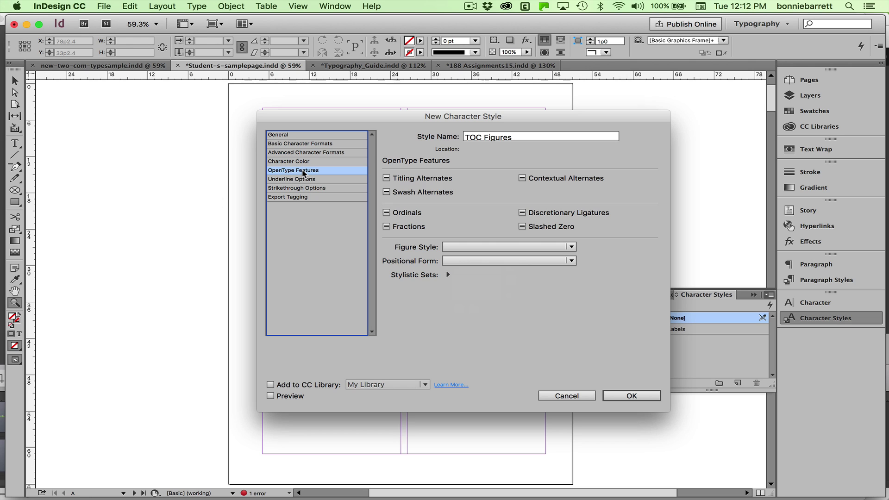
left_click(495, 247)
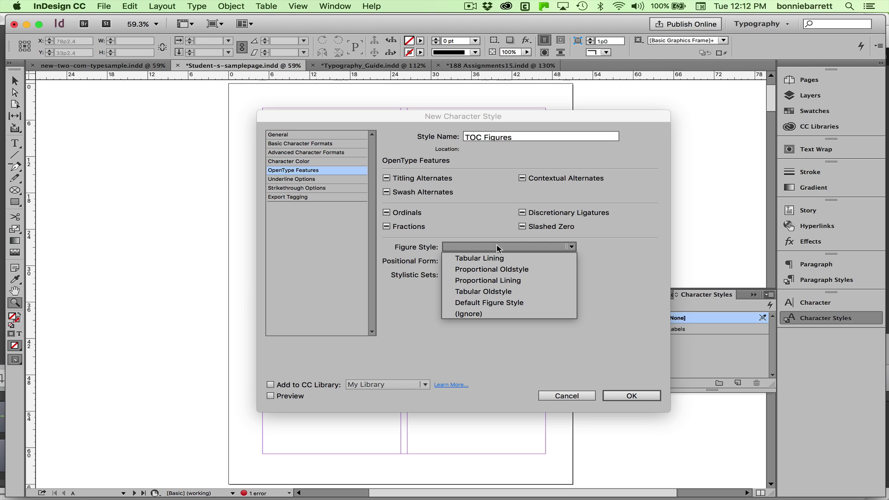
left_click(495, 270)
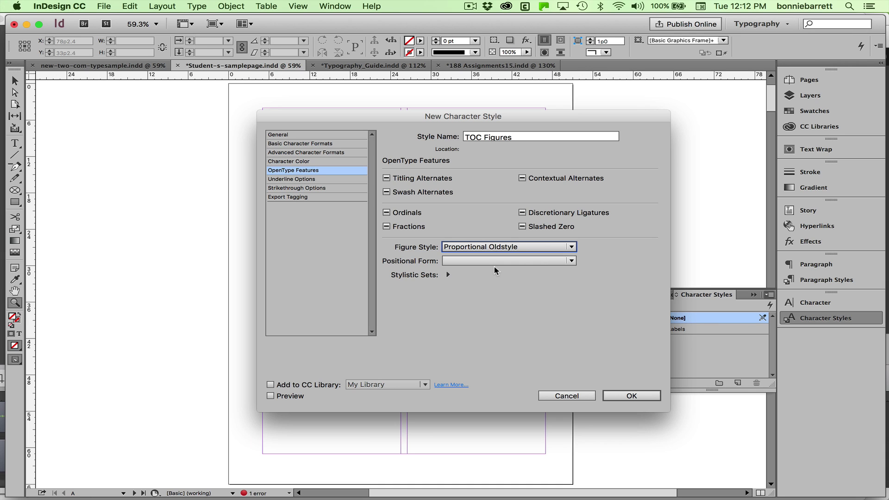
left_click(640, 396)
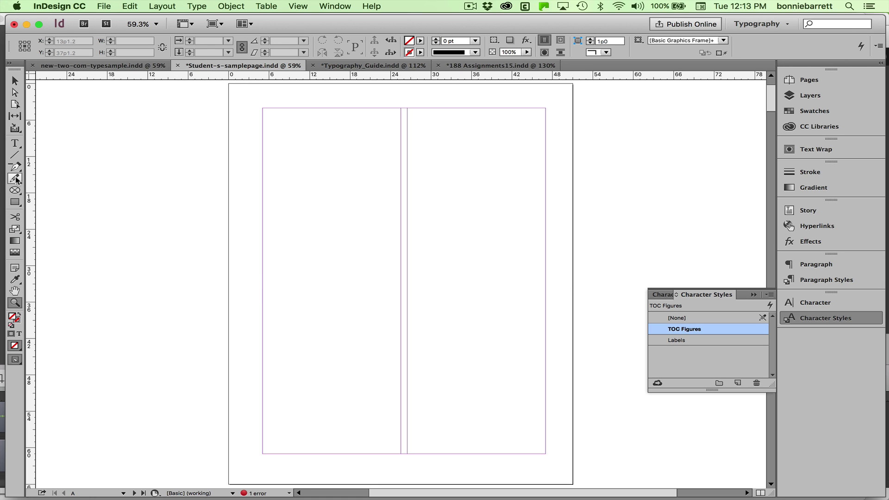
View the finished sample PDF in Acrobat for reference, then return to InDesign
mouse_move(3, 183)
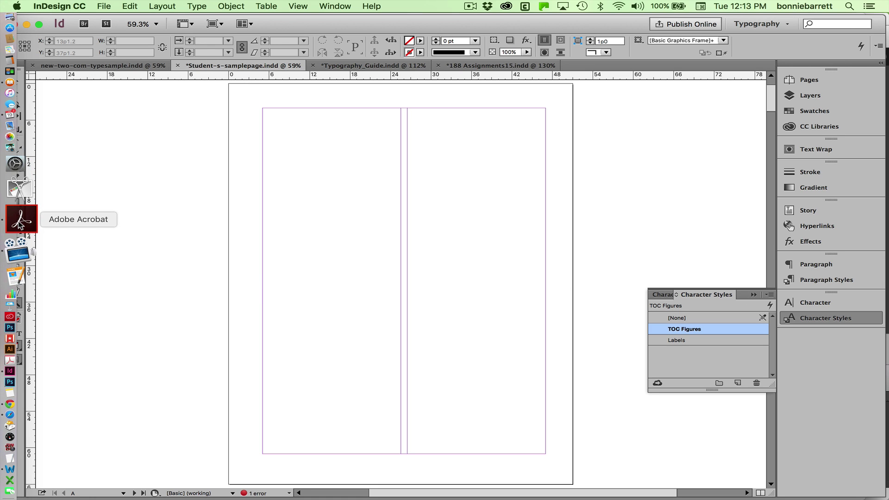
left_click(21, 223)
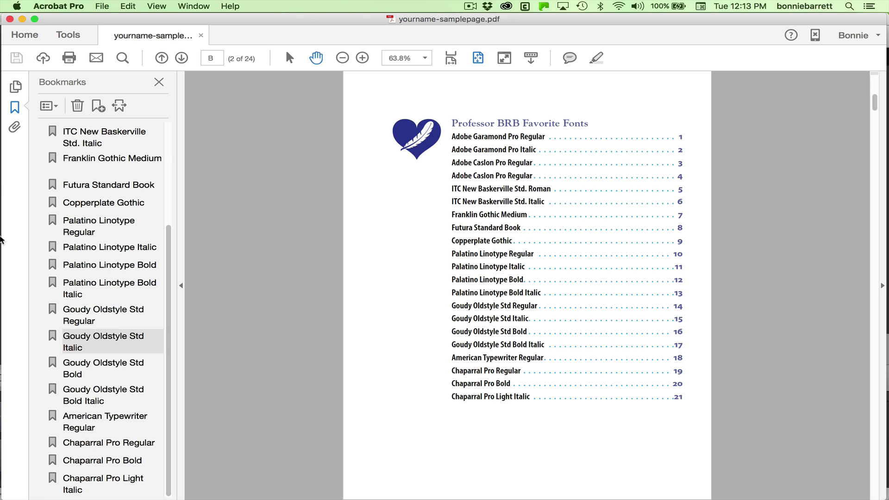
mouse_move(1, 298)
left_click(20, 330)
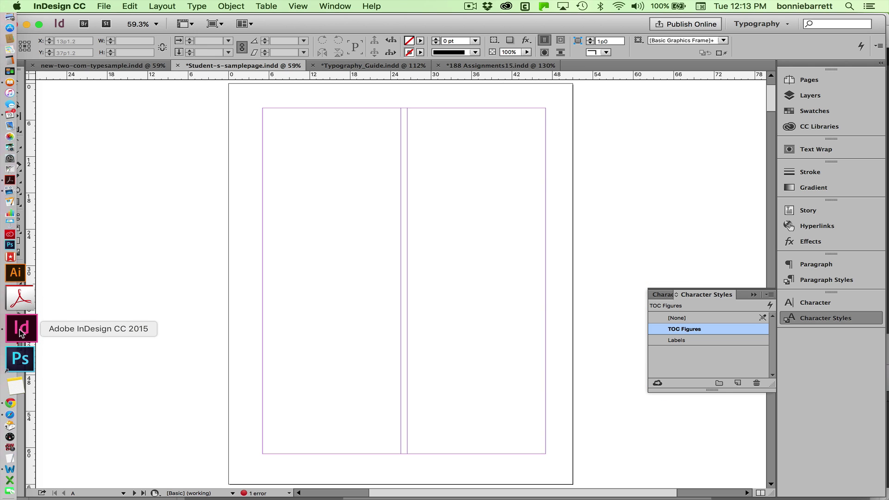
Start a new character style named Tab Leaders, based on [None]
left_click(769, 294)
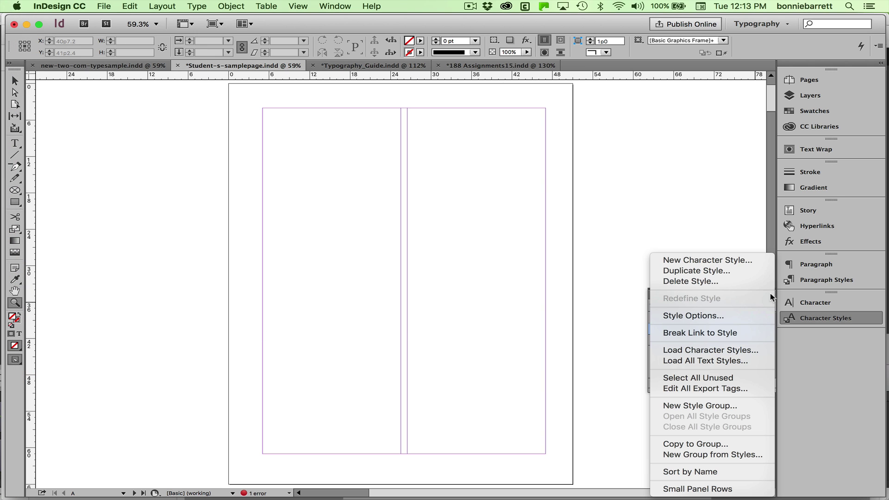
left_click(707, 260)
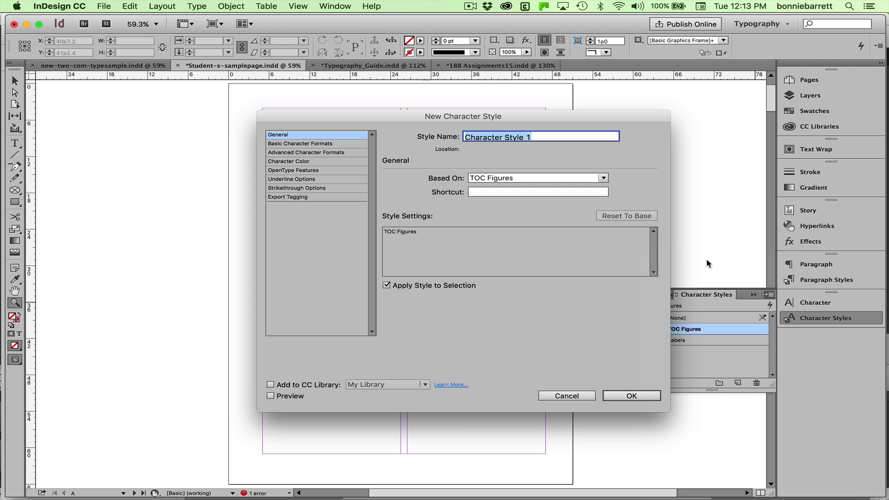
type("T")
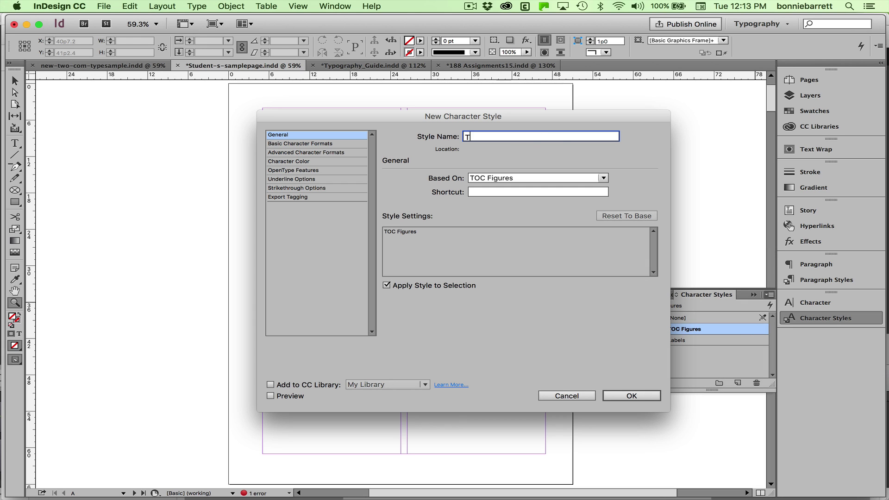
type("ab Leader")
key("BackSpace")
type("s")
key("BackSpace")
type("rs")
left_click(603, 177)
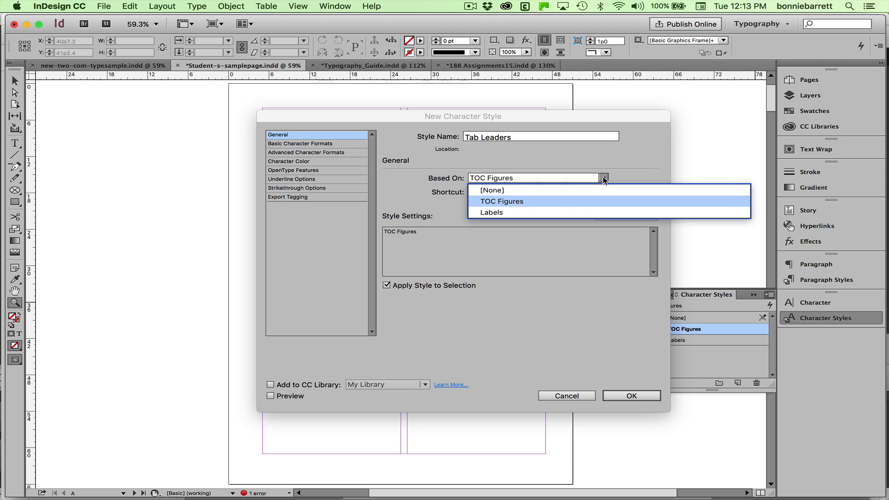
left_click(551, 191)
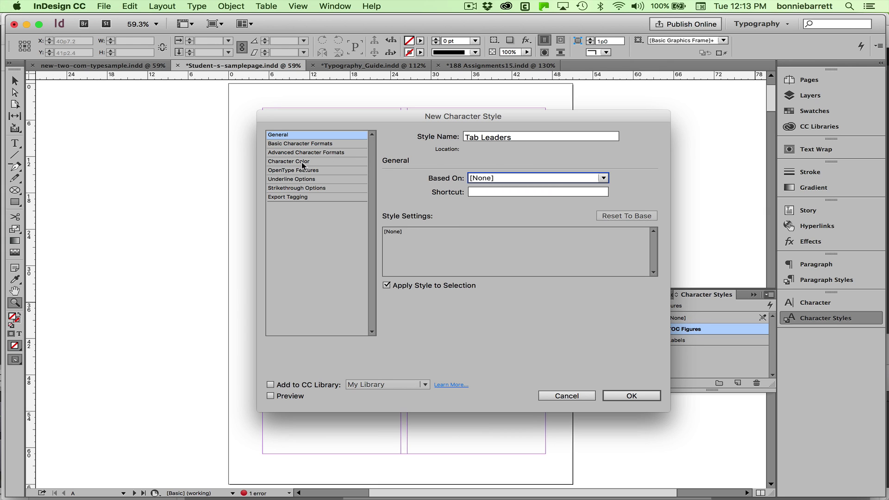
left_click(313, 145)
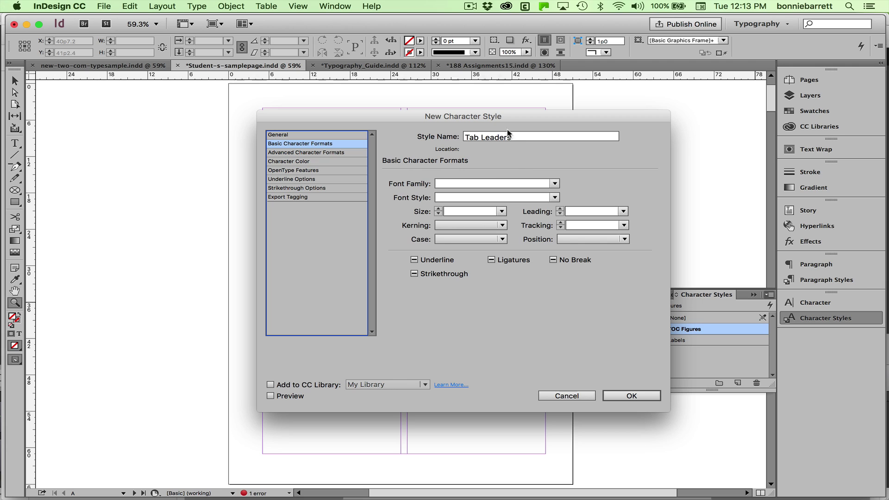
Colour Tab Leaders with the C=100 M=90 Y=10 K=0 blue at 30% tint and save
left_click(297, 163)
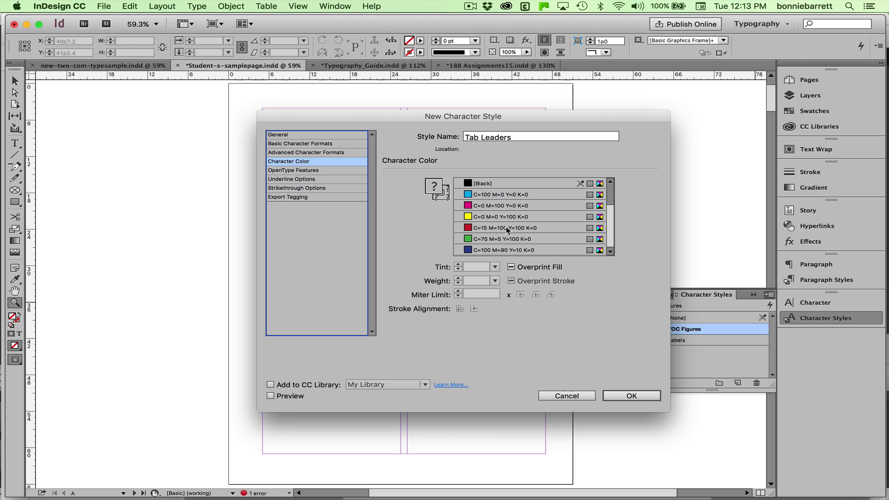
left_click(498, 250)
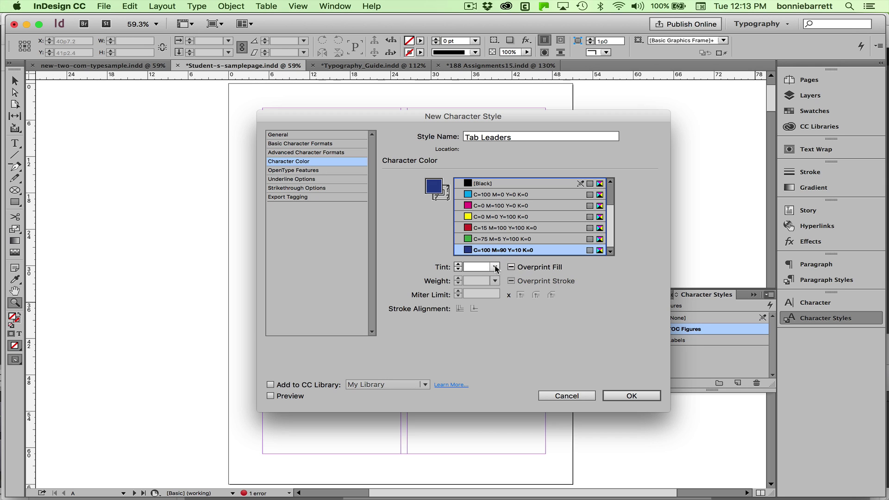
left_click(495, 267)
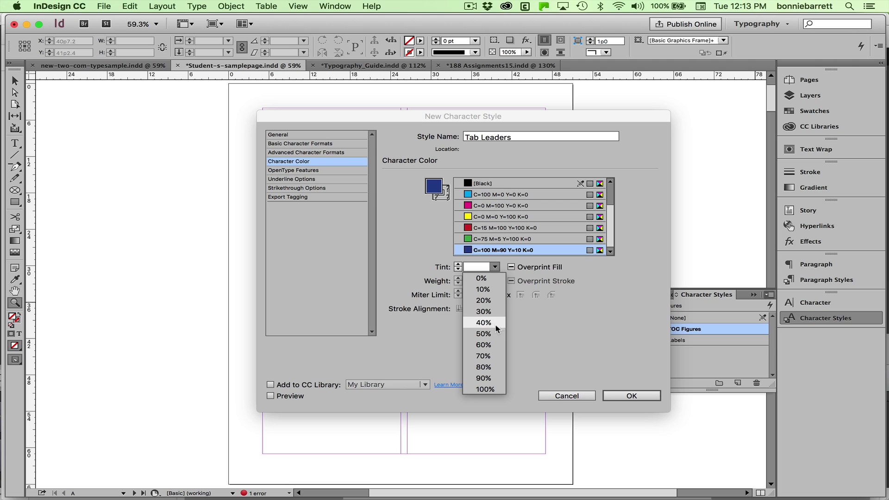
left_click(489, 312)
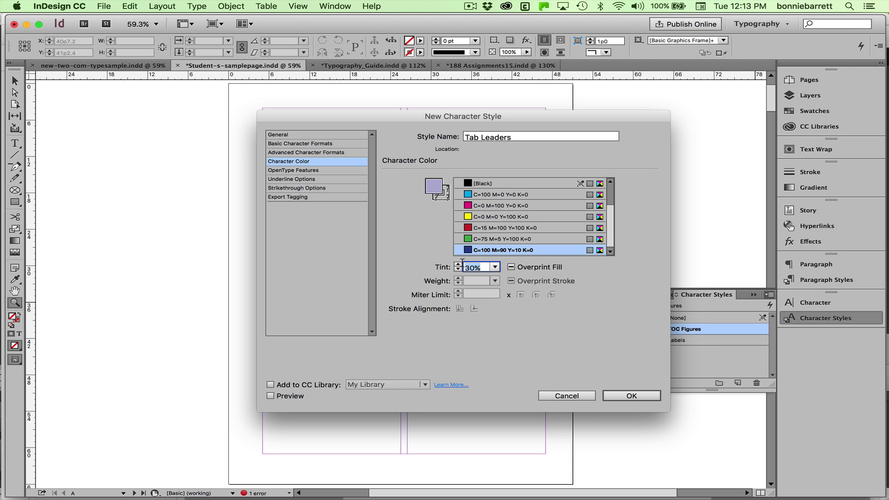
left_click(631, 396)
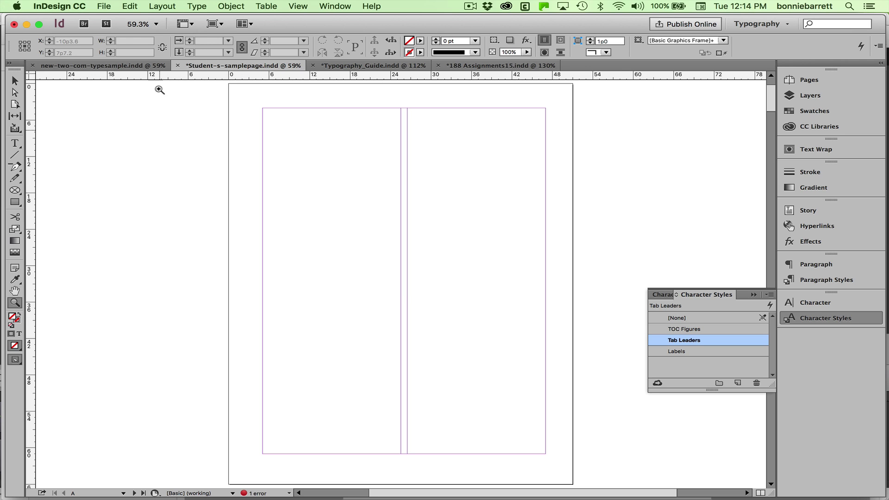
Enter the professor's Favorite Fonts title in Table of Contents, styled TOC Title
left_click(158, 6)
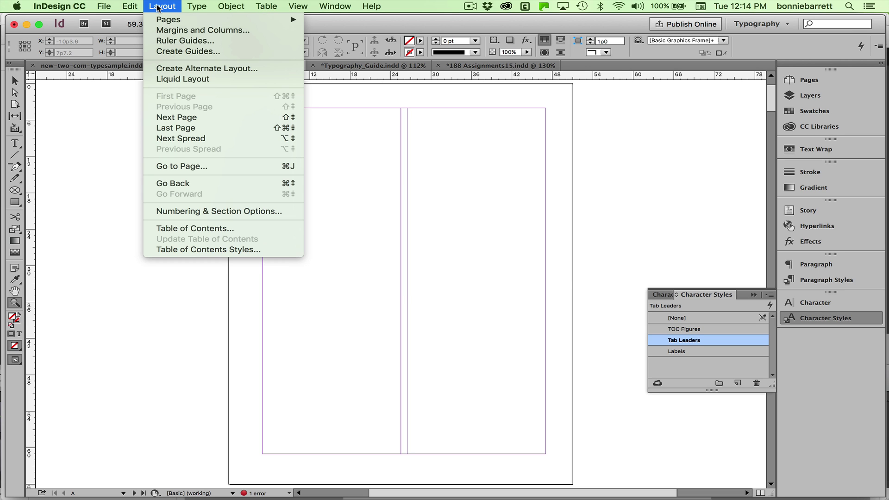
left_click(176, 227)
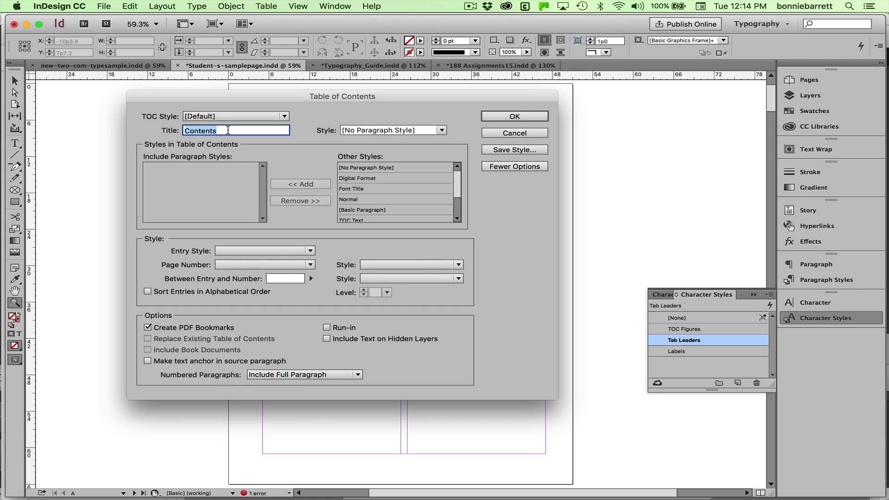
type("Professor BRB Favorite Fonts")
left_click(443, 131)
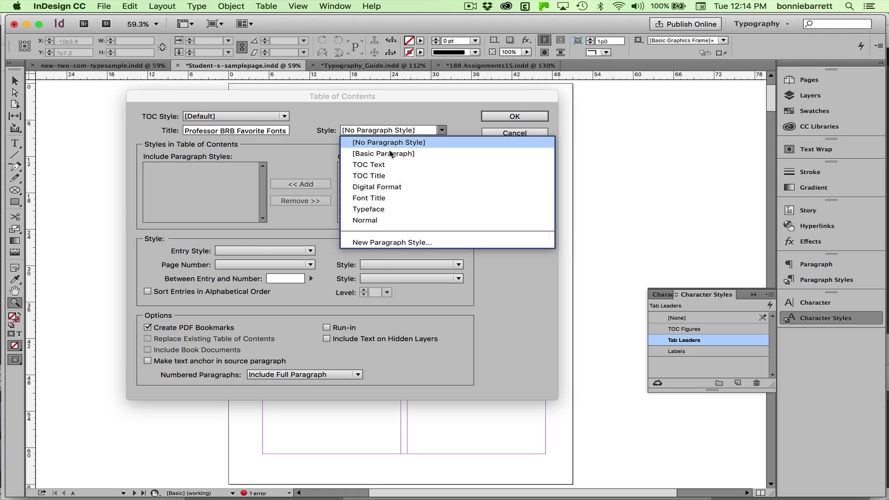
left_click(377, 176)
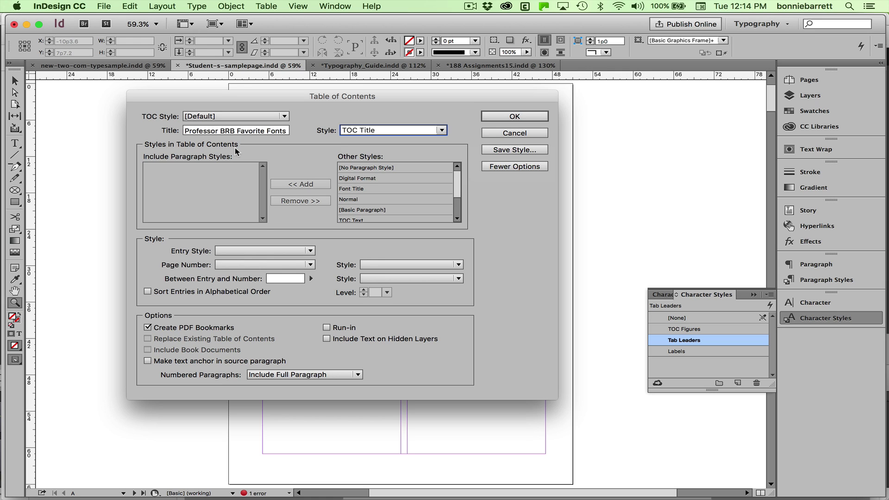
Add the Font Title paragraph style to the contents with TOC Text as entry style
left_click(361, 189)
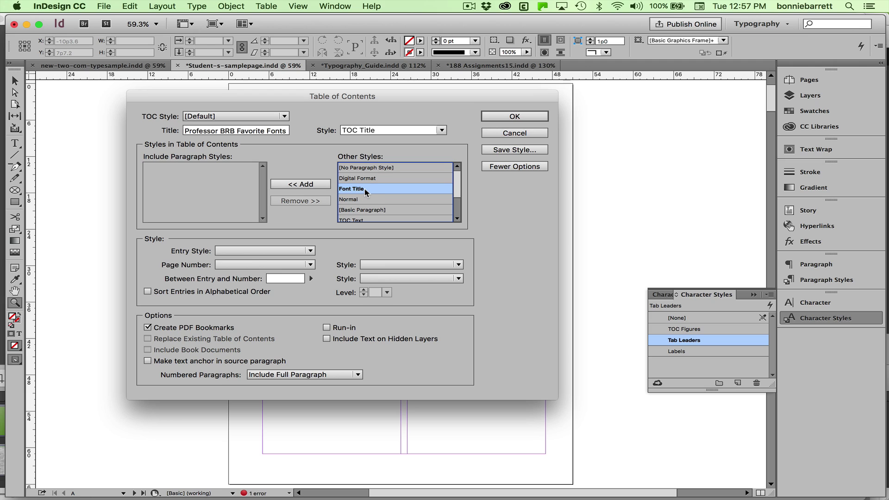
left_click(303, 185)
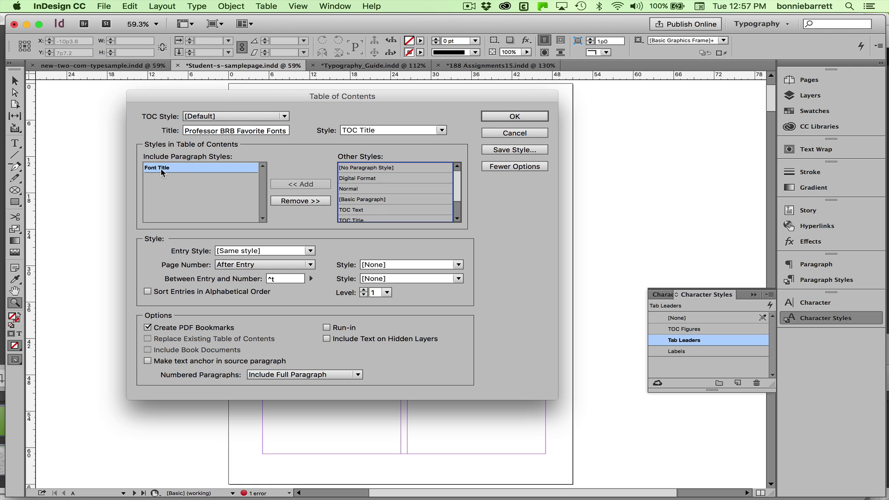
left_click(200, 167)
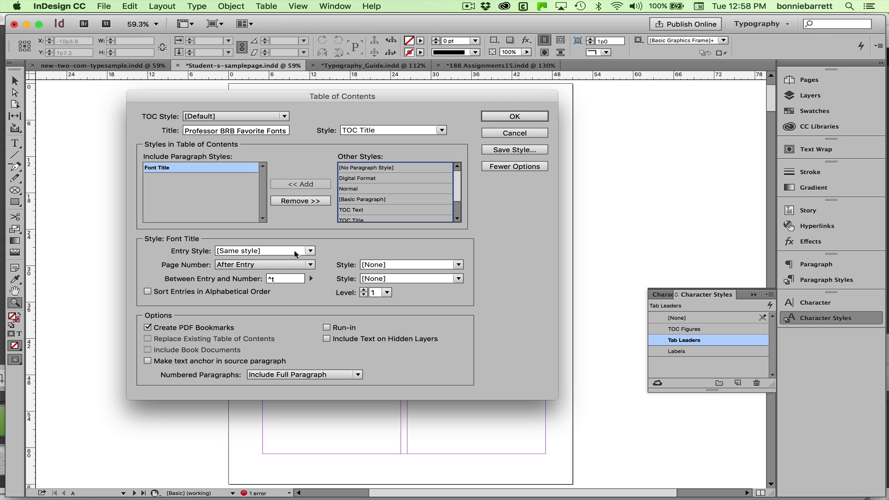
left_click(310, 251)
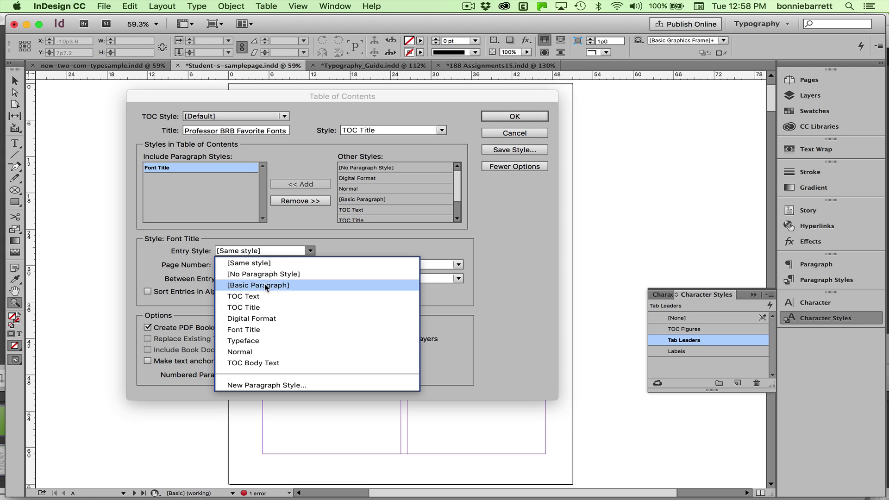
left_click(248, 296)
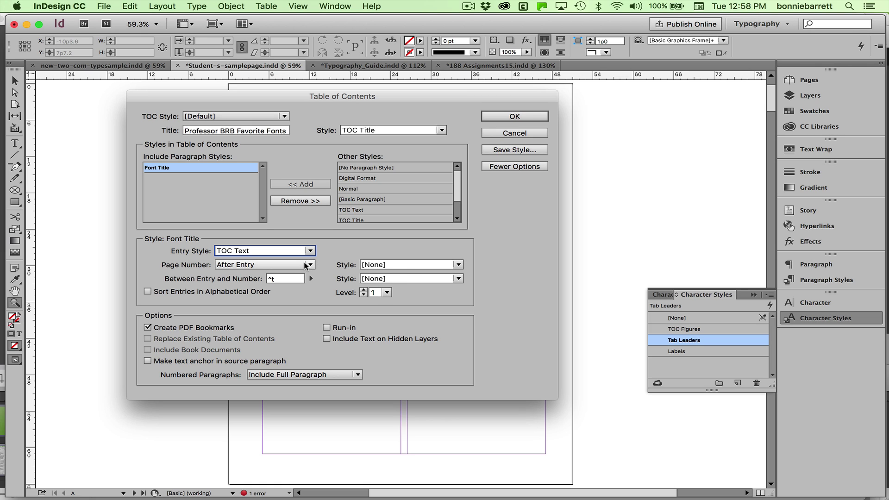
Use TOC Figures page numbers, a Tab Leaders right indent tab separator, and text anchors
left_click(458, 264)
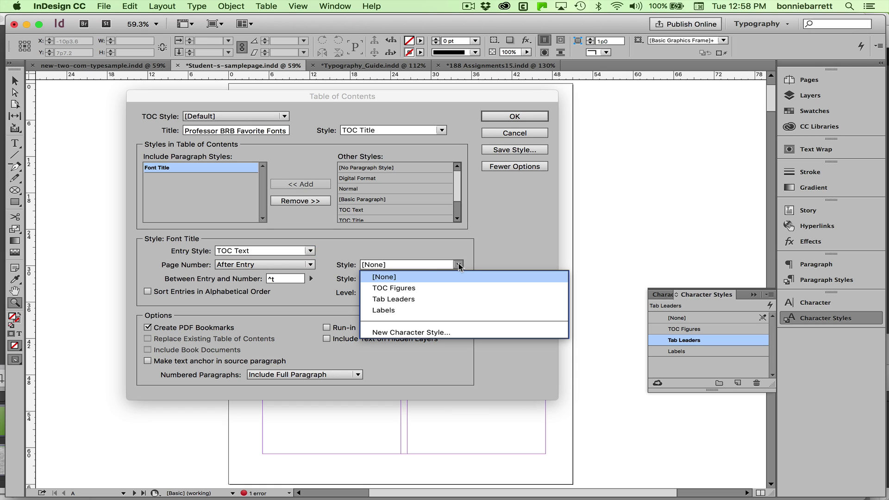
left_click(408, 288)
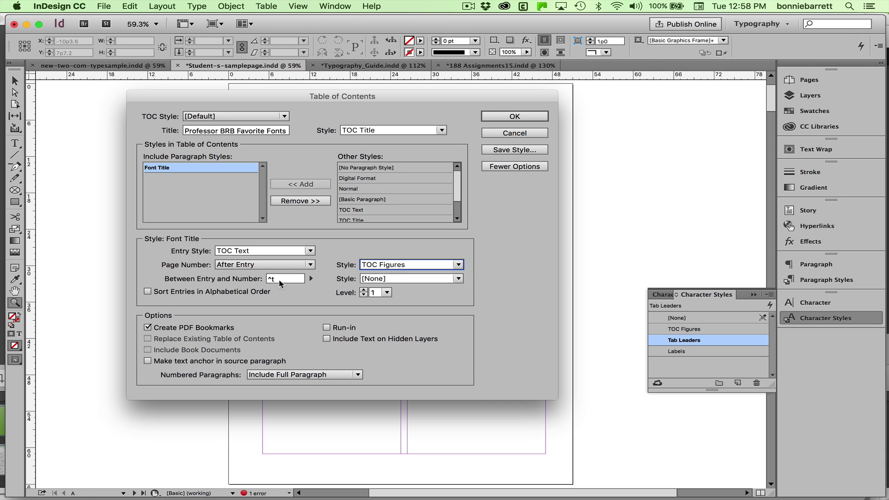
left_click_drag(280, 283, 257, 279)
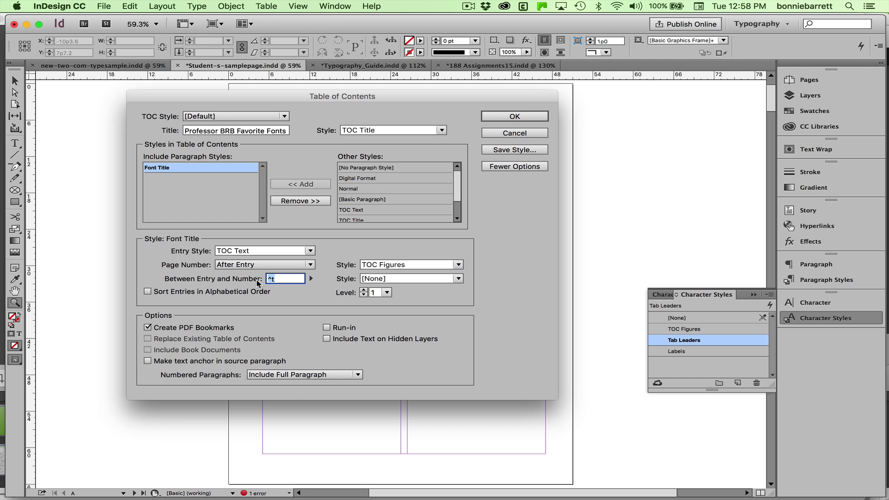
left_click(311, 279)
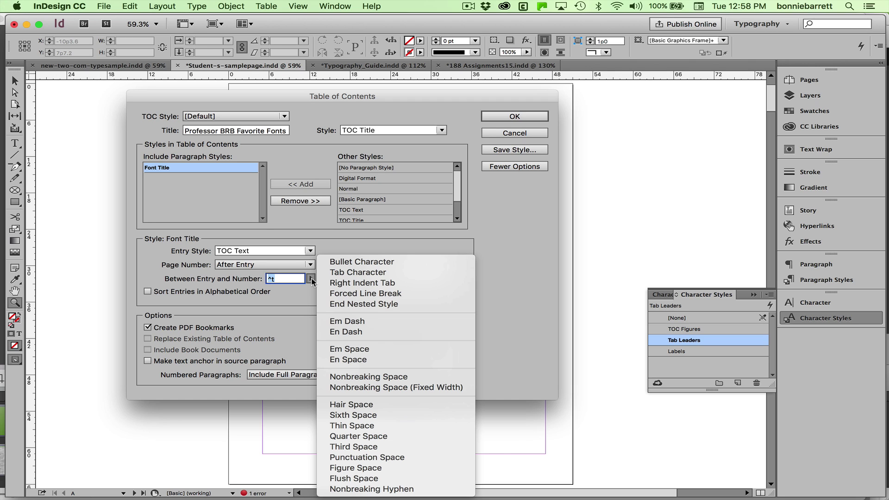
left_click(344, 283)
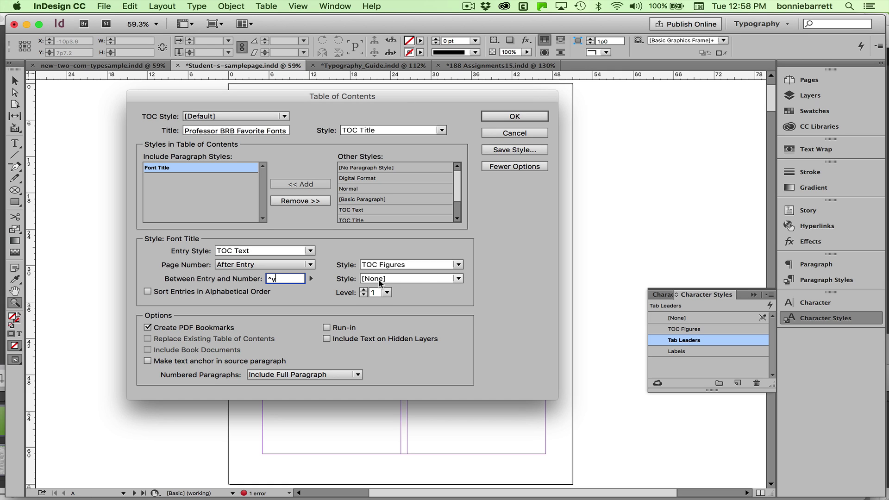
left_click(457, 279)
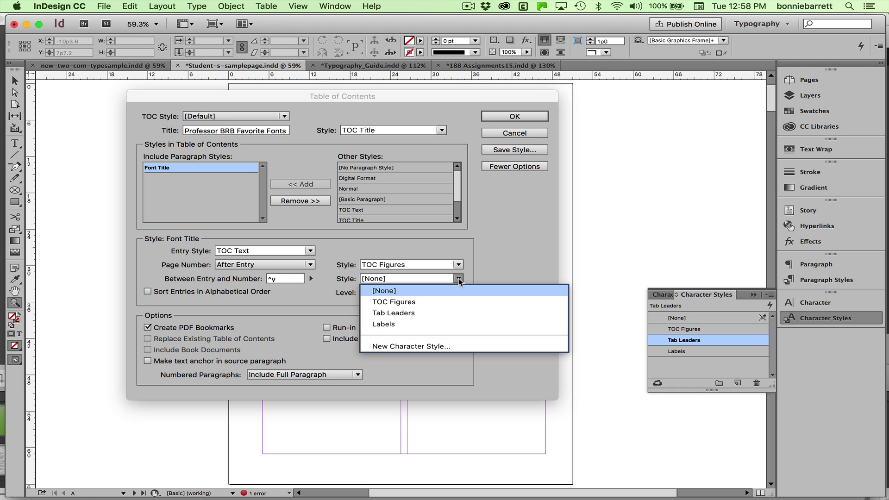
left_click(410, 313)
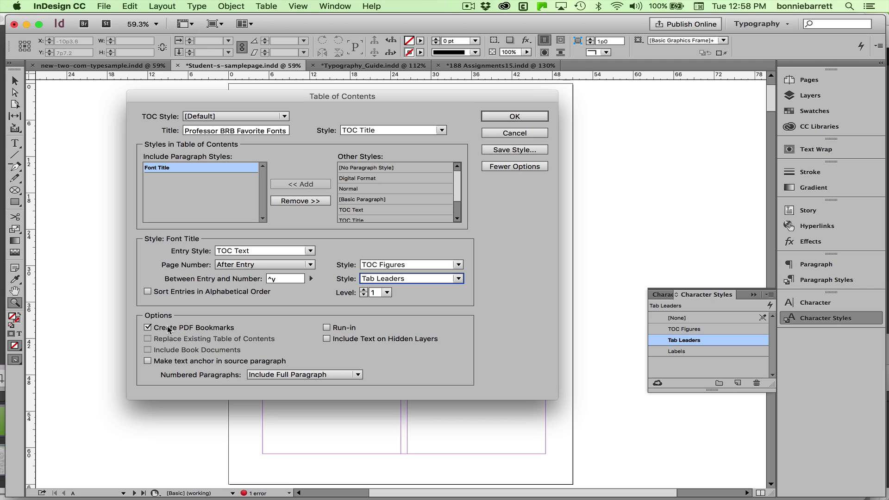
left_click(148, 362)
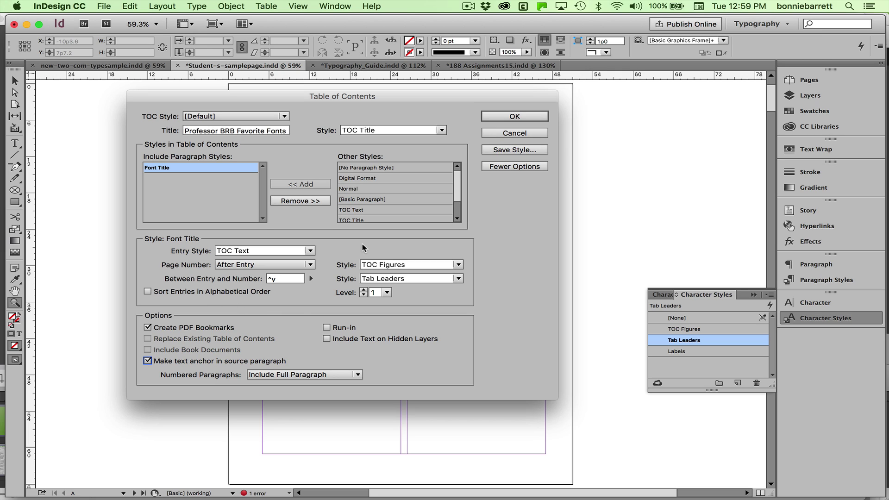
Generate the table of contents, leaving out overset text
left_click(509, 118)
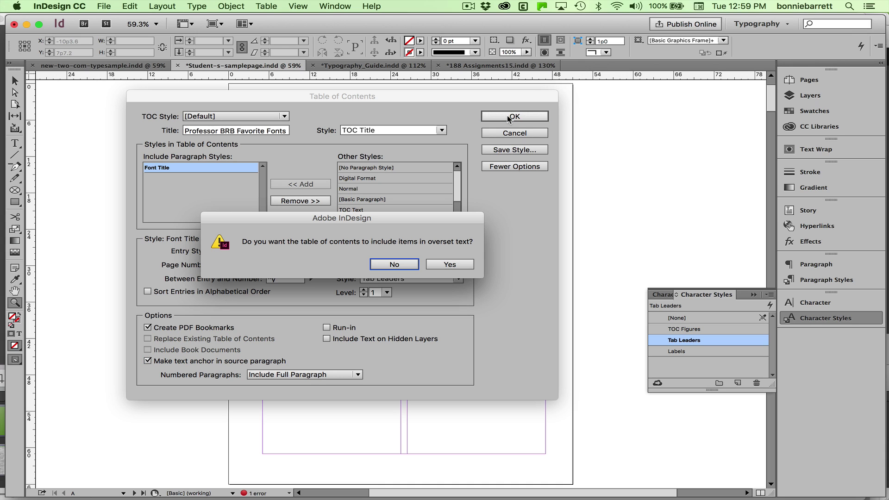
left_click(393, 265)
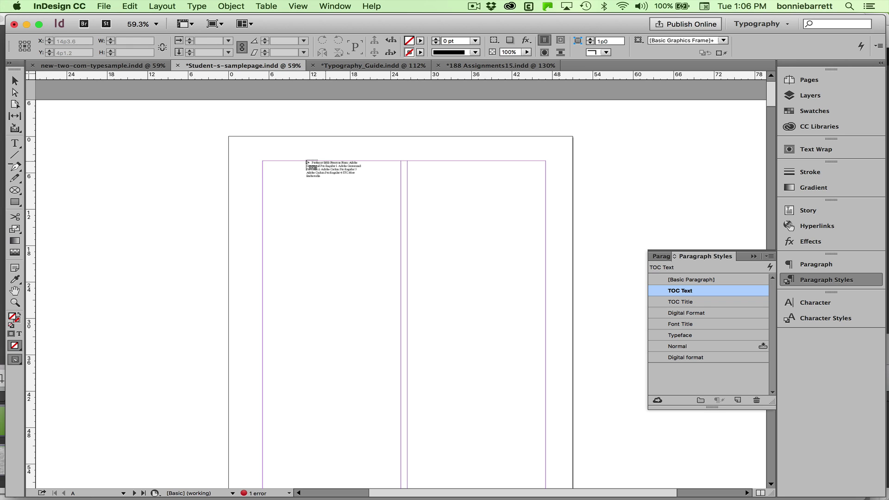
Draw a large text frame so all twelve font entries and page numbers show
left_click_drag(325, 161, 529, 480)
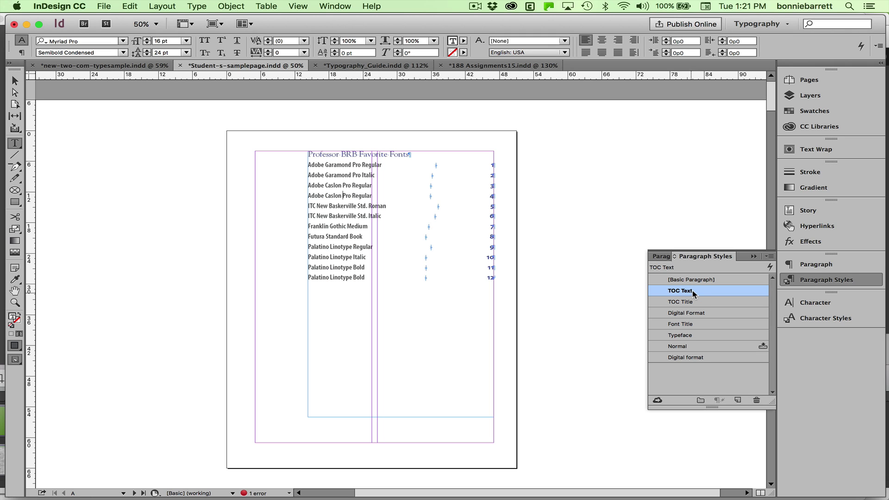
Add a 9p0 tab stop with a period leader to the TOC Text paragraph style
double_click(721, 290)
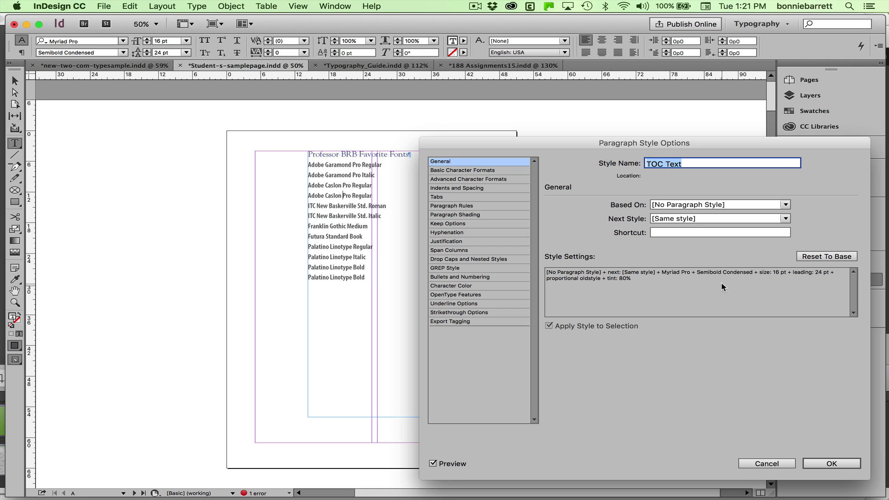
left_click(435, 198)
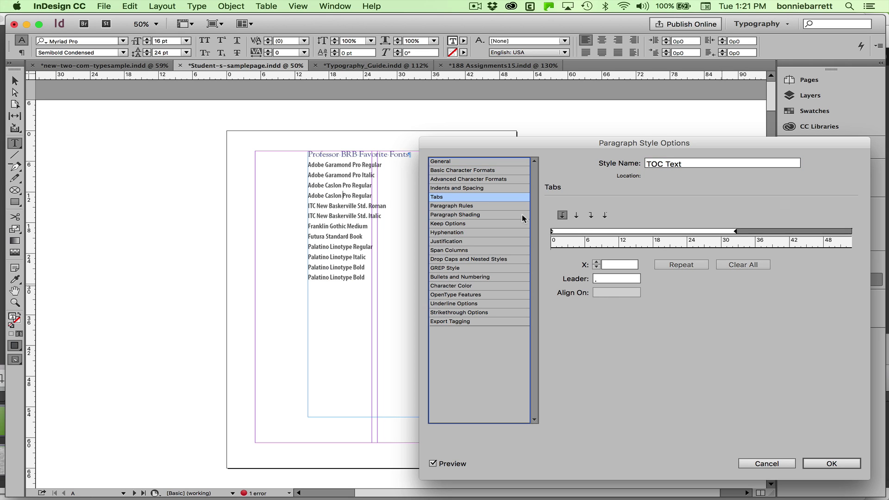
left_click(602, 232)
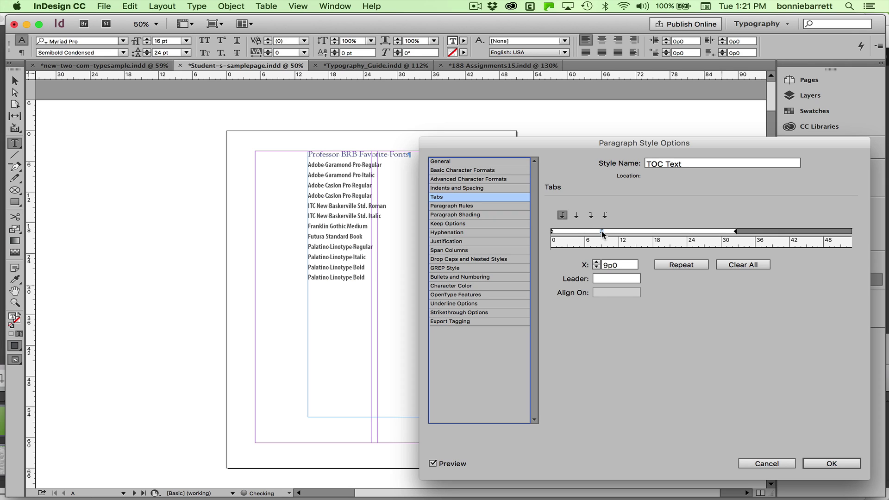
left_click(605, 281)
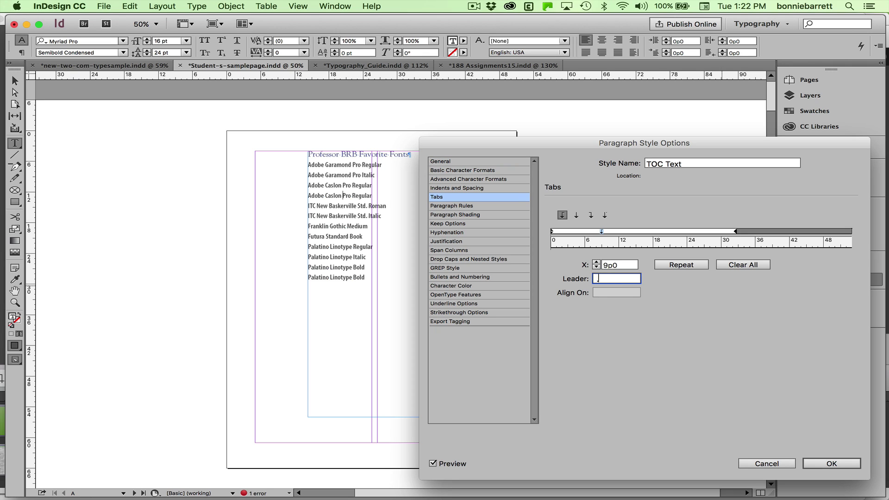
left_click(432, 464)
left_click(432, 463)
left_click(835, 463)
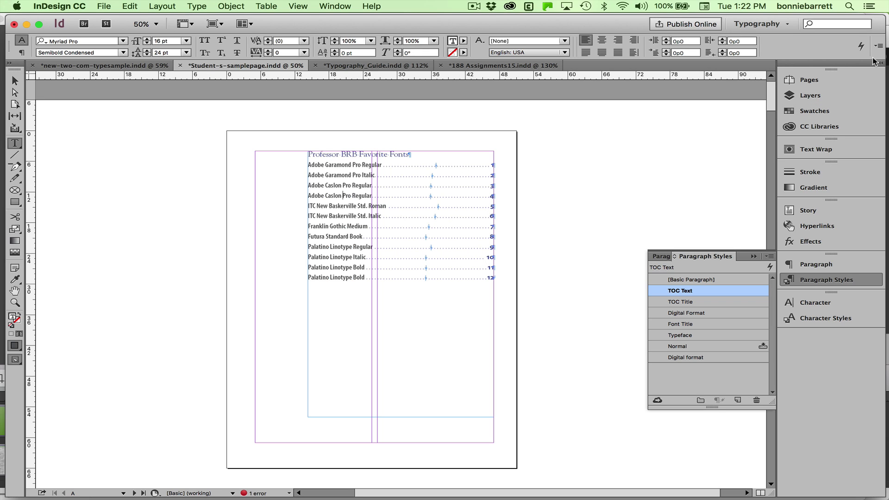
Insert 2 A-Master pages at the end of the document, bringing it to 15 pages
left_click(809, 80)
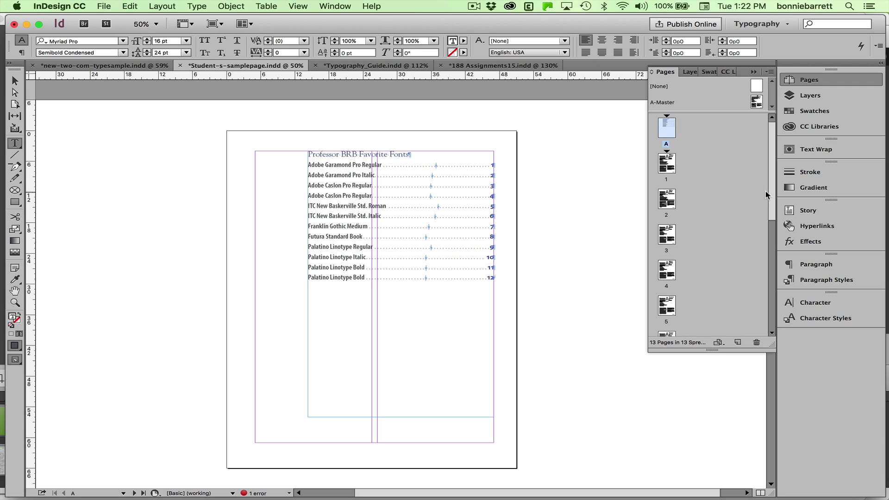
left_click_drag(768, 191, 771, 67)
left_click(768, 72)
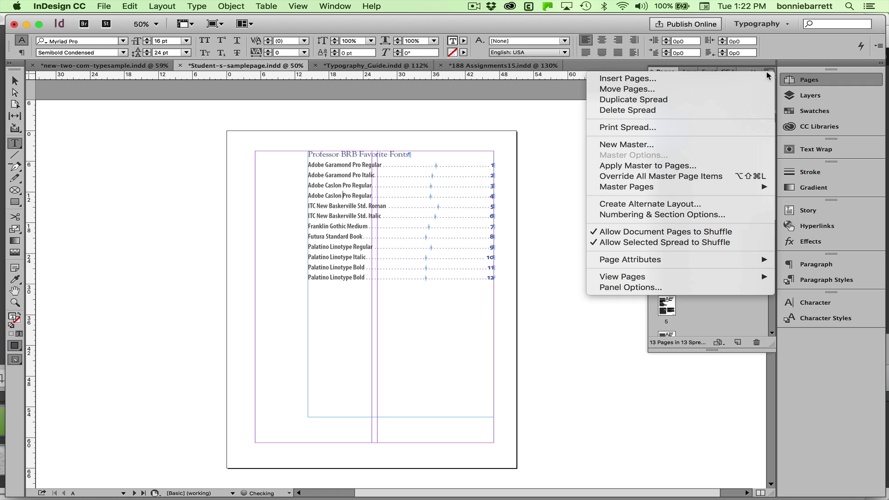
left_click(743, 76)
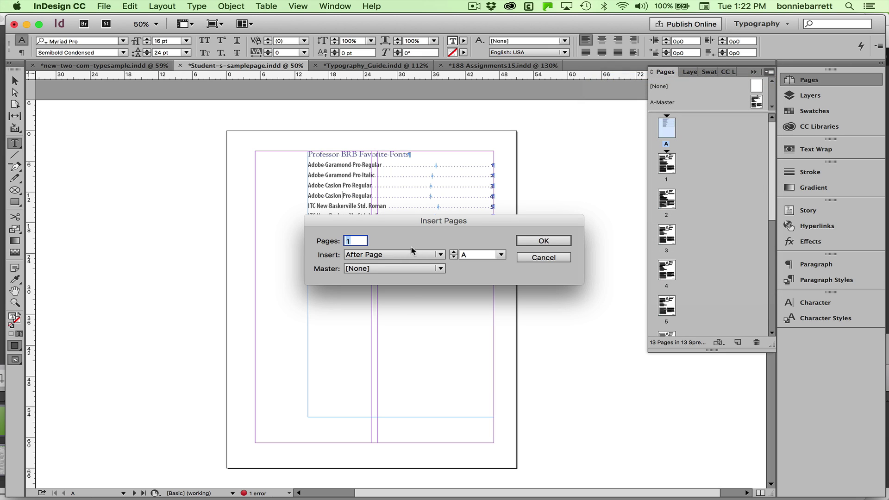
type("2")
left_click(382, 254)
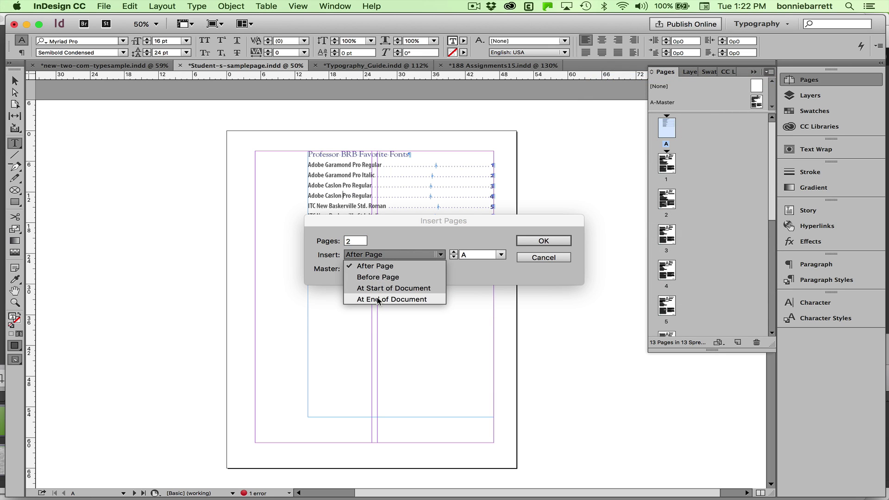
left_click(378, 300)
left_click(384, 268)
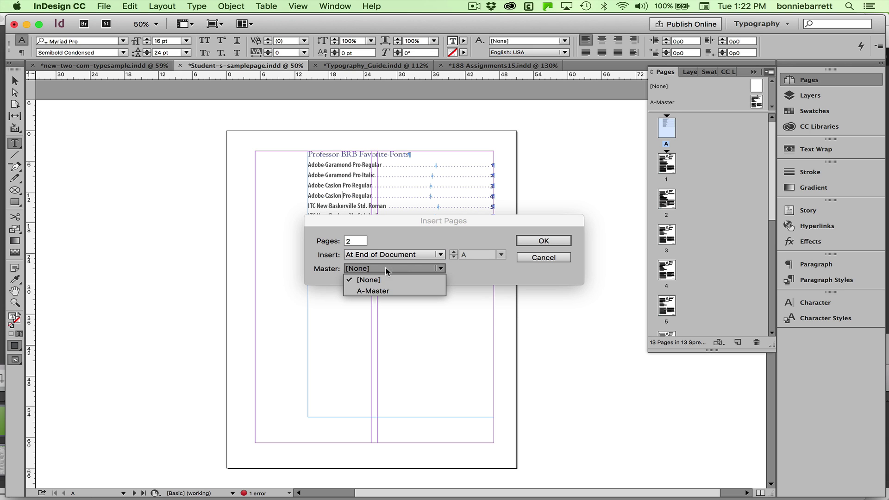
left_click(383, 291)
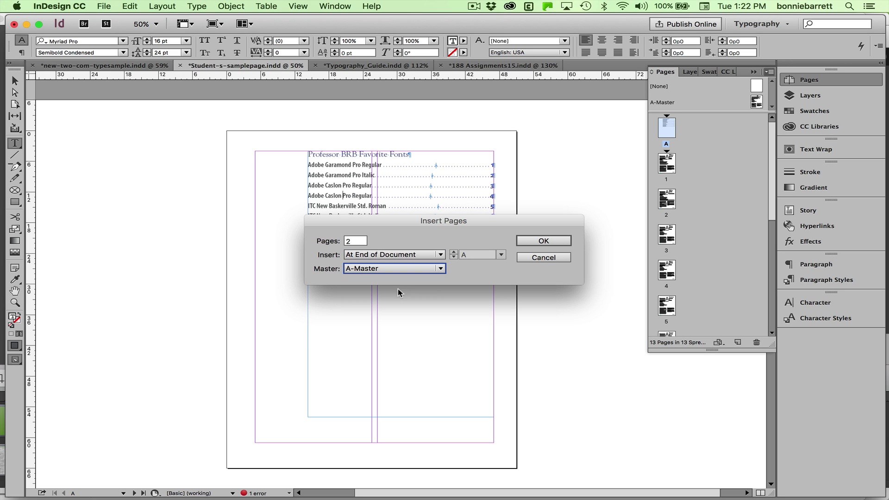
left_click(553, 246)
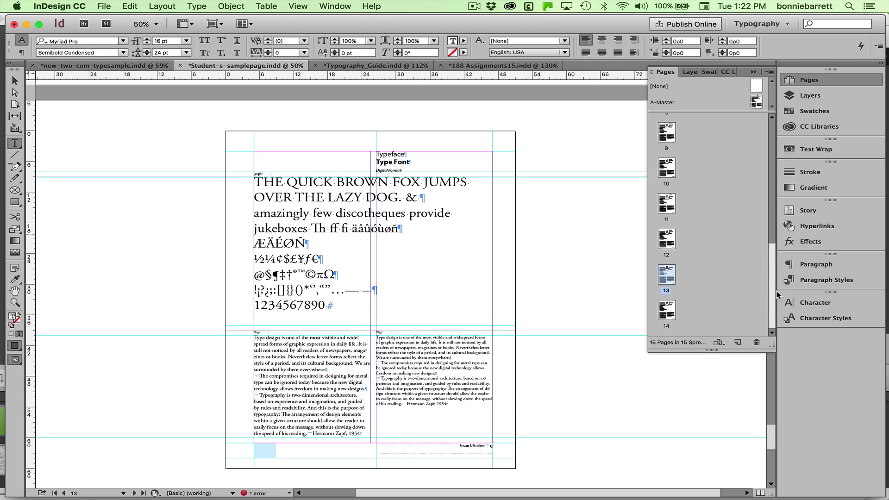
Replace the 'Type Font' heading on page 13 with 'New page1'
key("super+0")
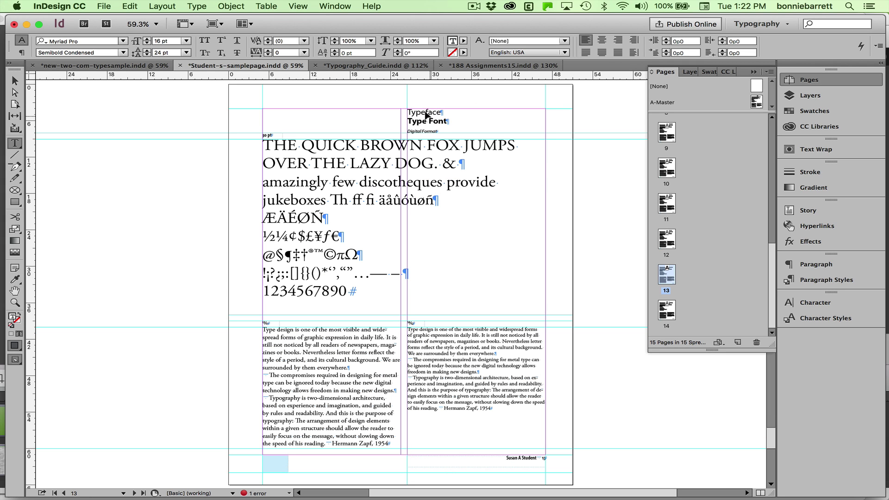
left_click(426, 114, "super")
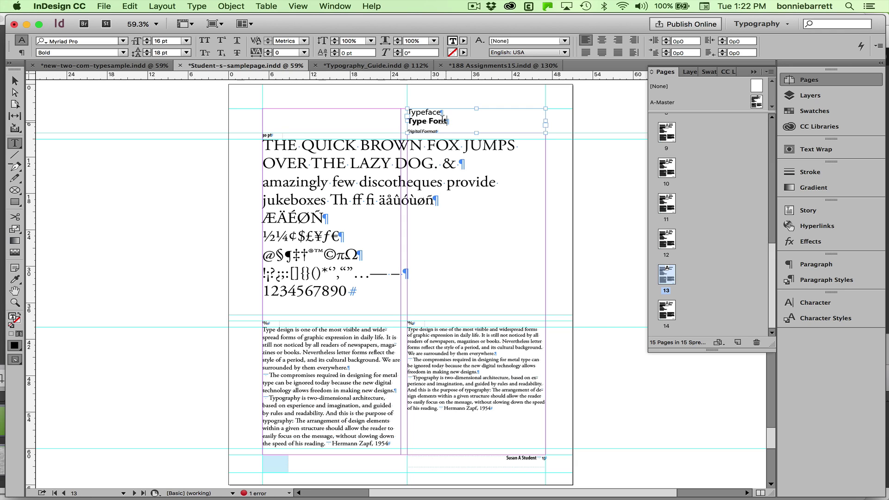
left_click_drag(445, 121, 405, 121)
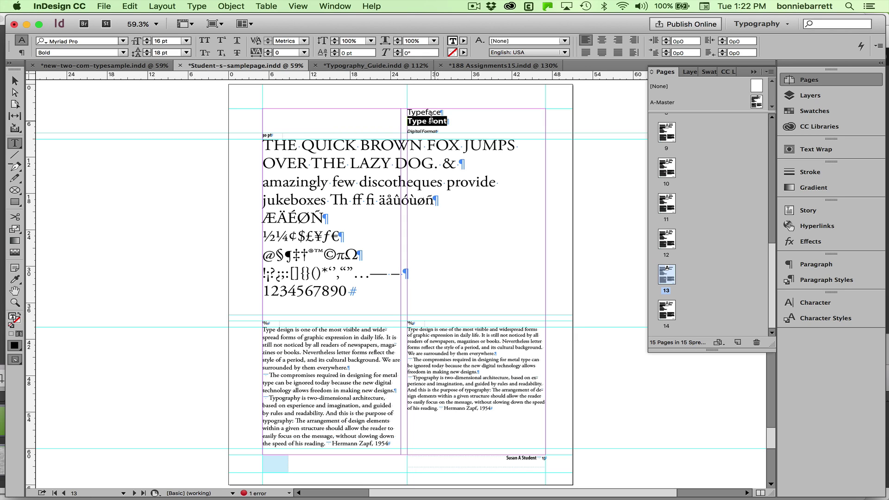
type("New")
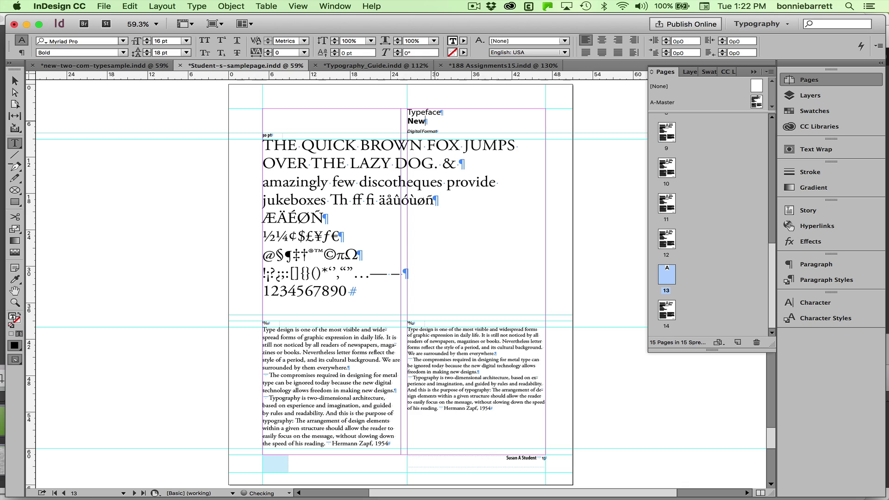
type(" page1")
Replace the 'Type Font' heading on page 14 with 'New Page 2'
double_click(667, 311)
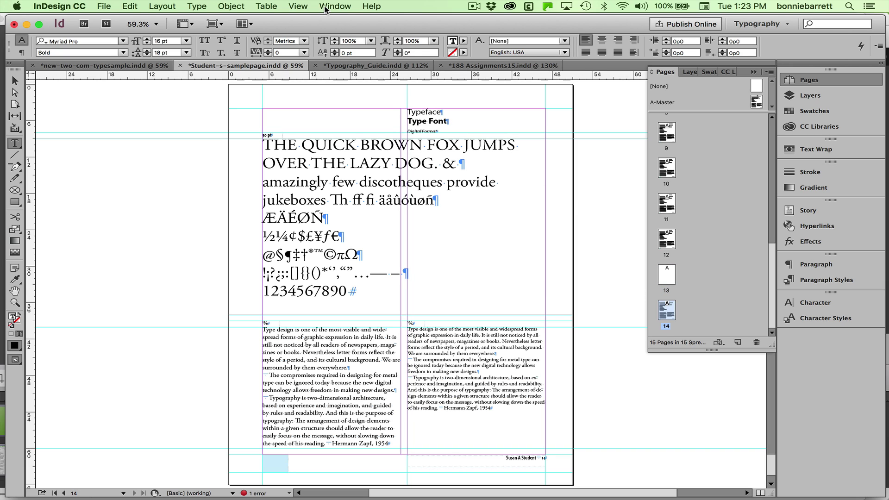
left_click(433, 125, "super")
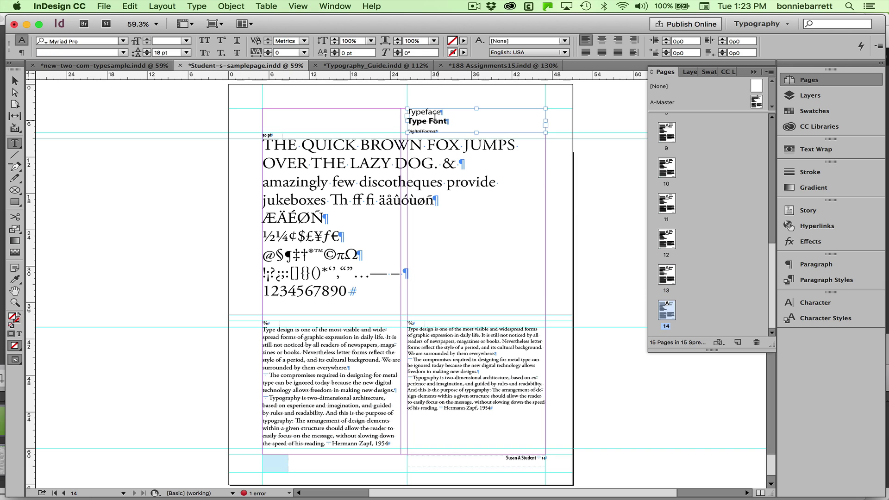
left_click_drag(446, 121, 399, 118)
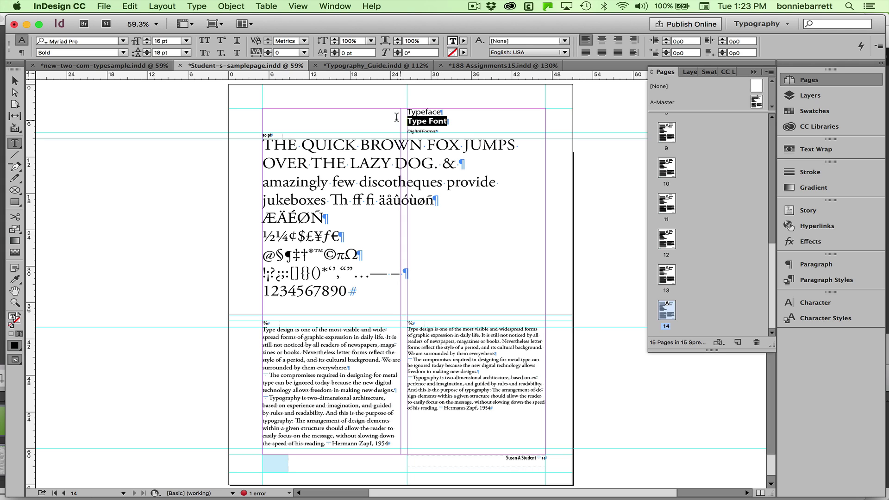
type("Nut")
key("BackSpace")
key("BackSpace")
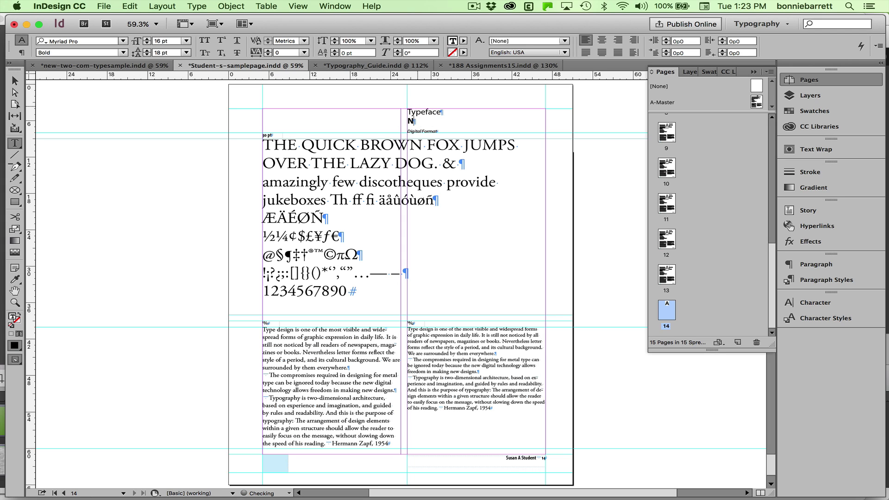
type("ew Page2")
key("Left")
left_click_drag(771, 288, 771, 203)
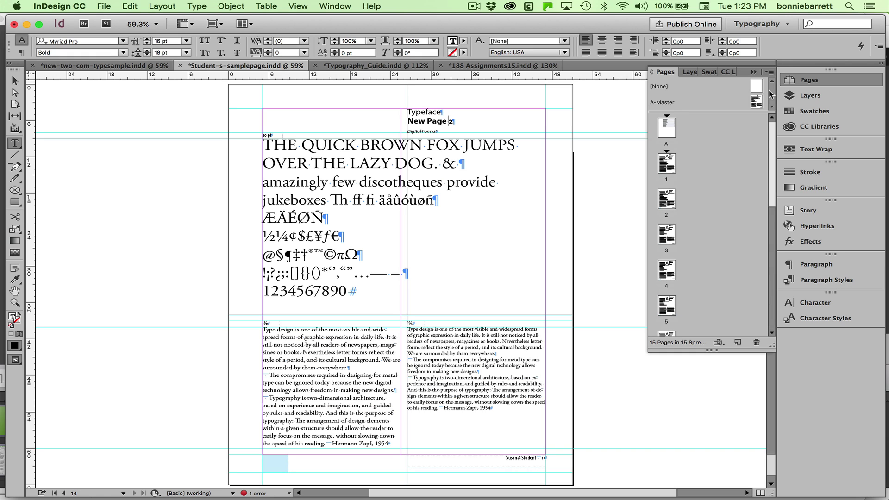
Update the A-Master table of contents without overset text so it lists both new pages
double_click(667, 128)
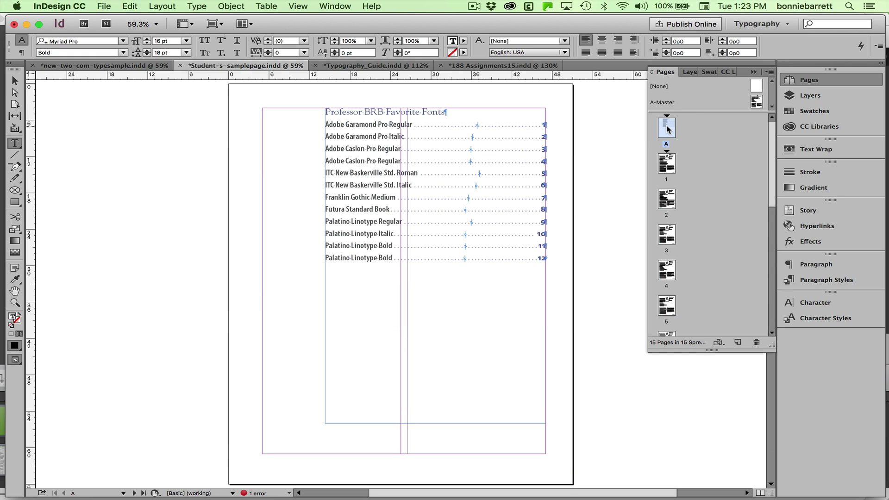
left_click(373, 161)
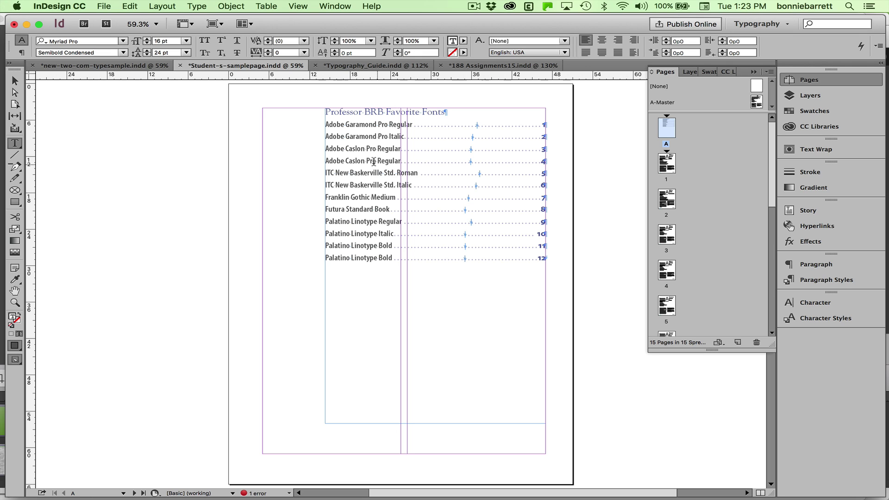
left_click(158, 6)
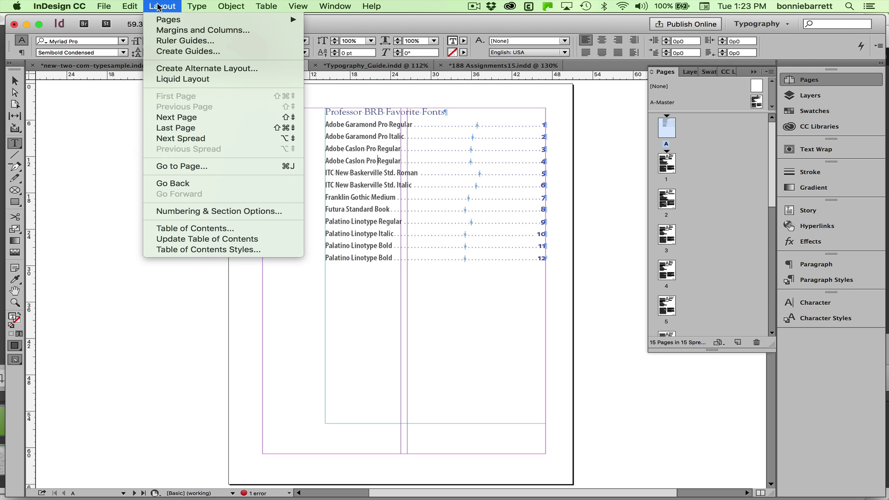
left_click(160, 238)
left_click(511, 276)
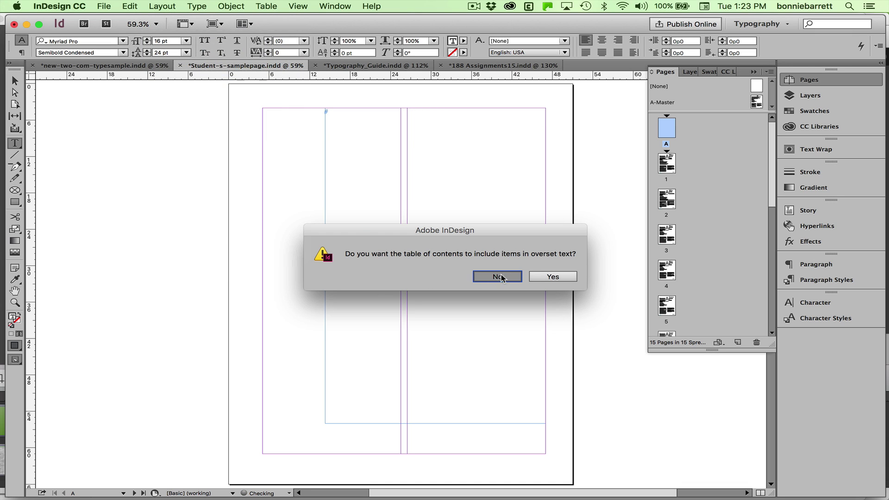
left_click_drag(512, 213, 296, 431)
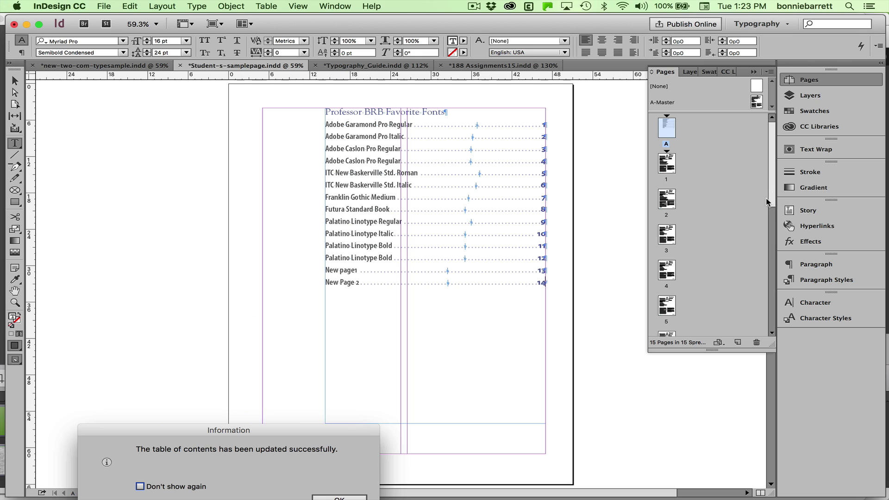
left_click_drag(337, 430, 318, 364)
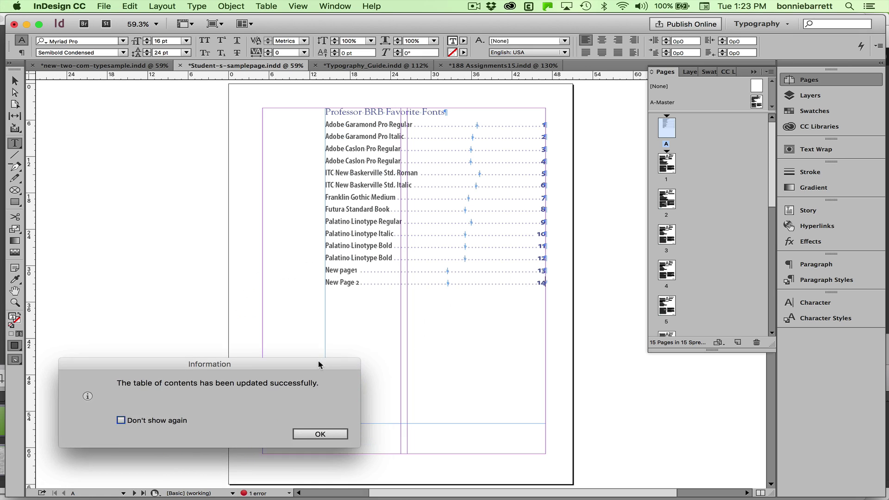
left_click(320, 434)
left_click_drag(771, 205, 774, 244)
Move page 14 (New Page 2) to follow page 9 in the Pages panel
scroll(774, 243, "down", 5)
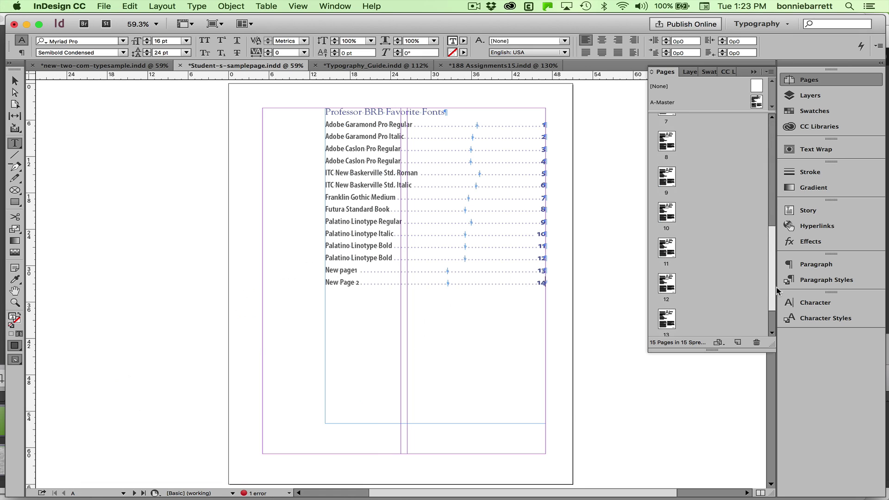
scroll(759, 282, "down", 1)
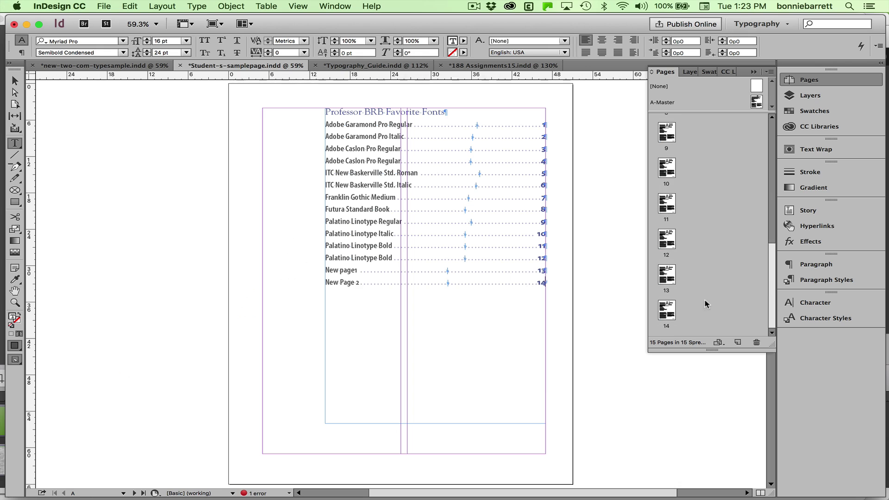
left_click_drag(667, 311, 678, 119)
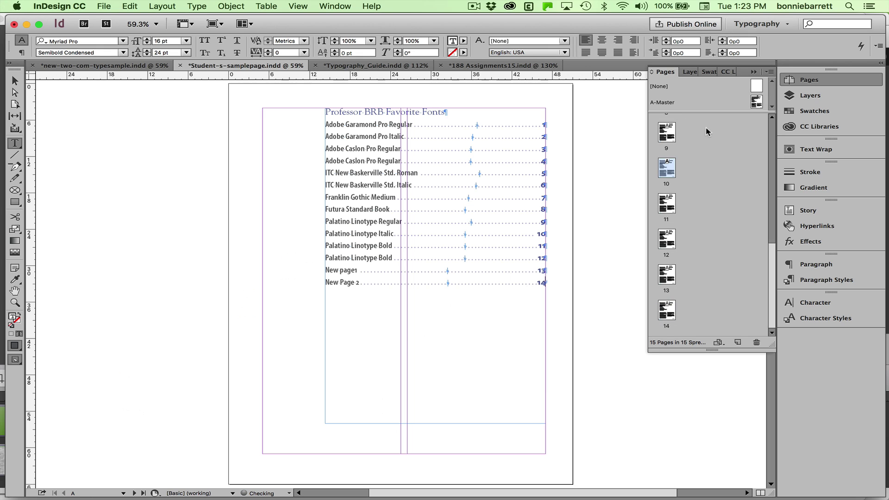
scroll(768, 281, "up", 10)
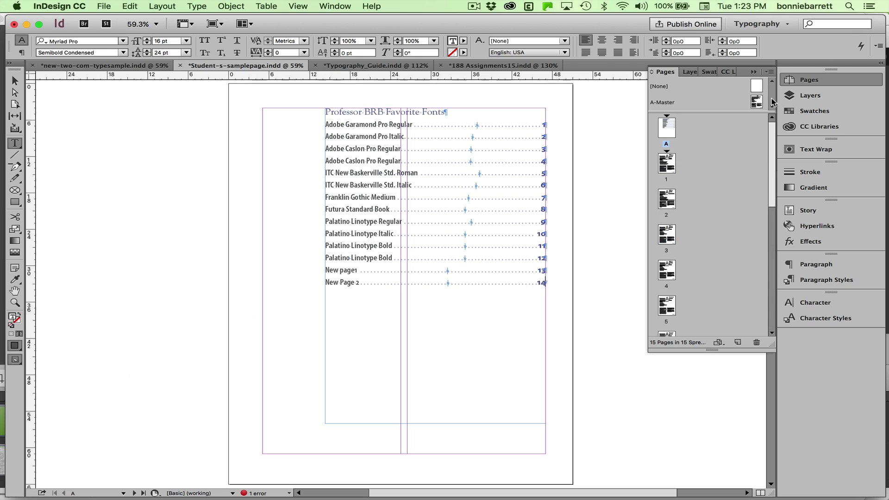
Update the table of contents again, leaving overset text out
left_click(368, 135)
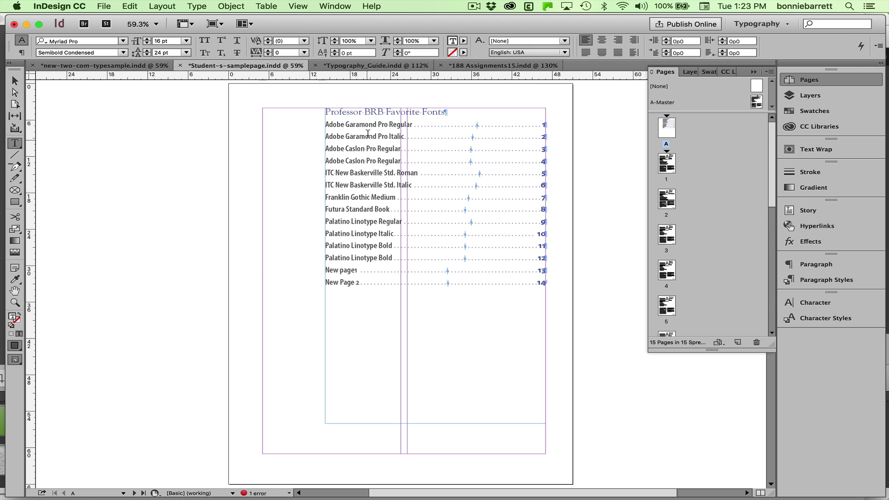
left_click(159, 7)
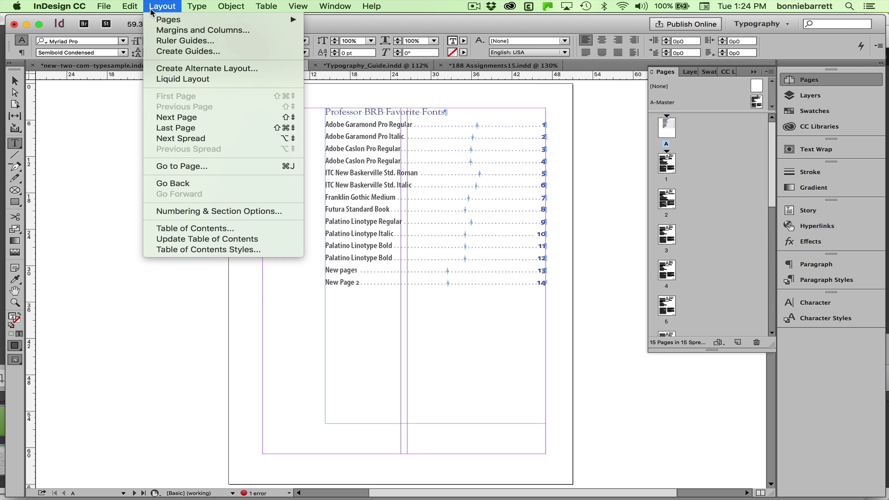
left_click(168, 238)
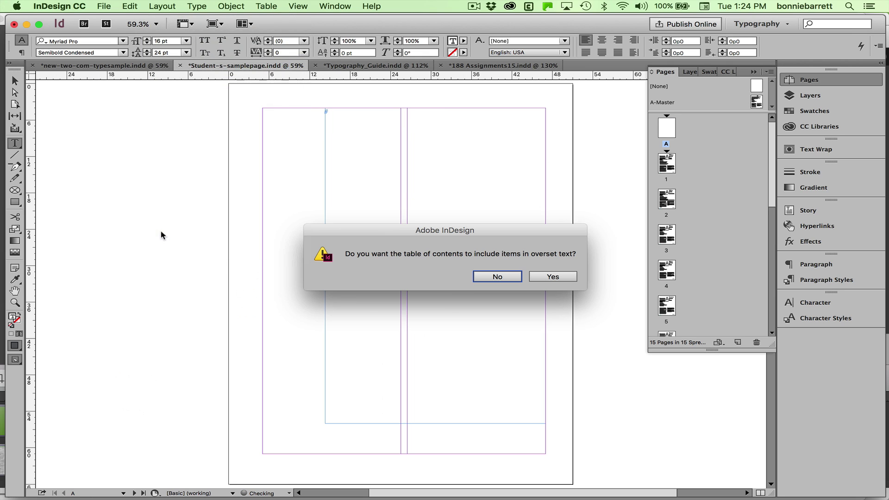
left_click(498, 278)
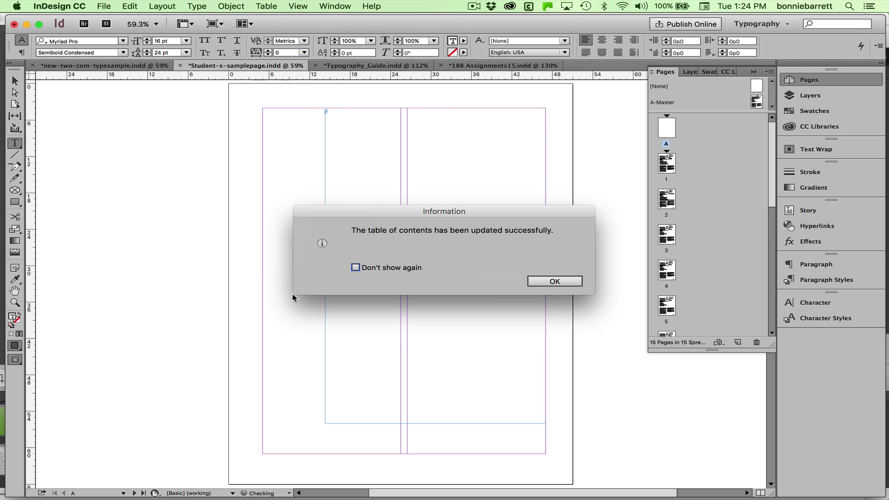
left_click_drag(437, 212, 128, 381)
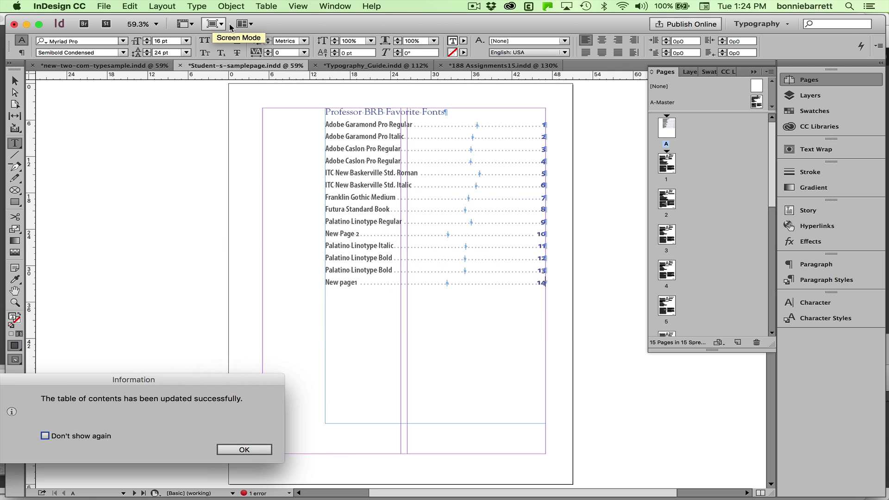
Close the update message and switch the screen mode to Preview
left_click(244, 450)
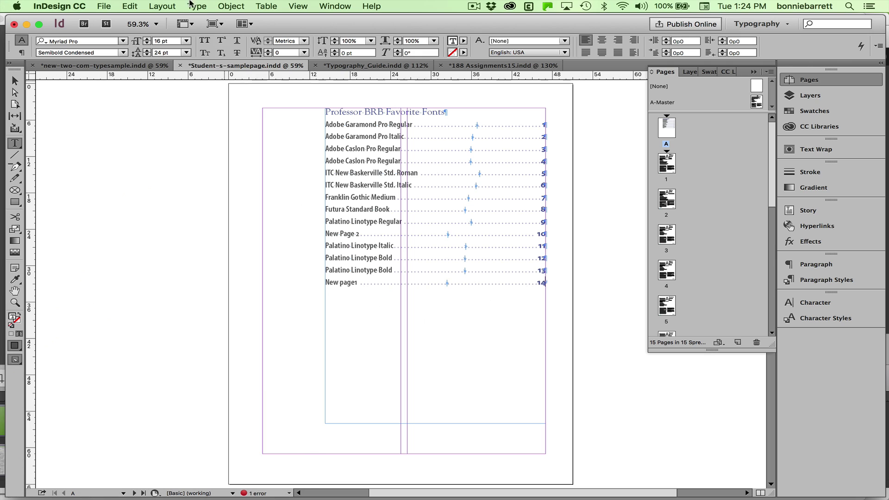
left_click(214, 24)
left_click(219, 56)
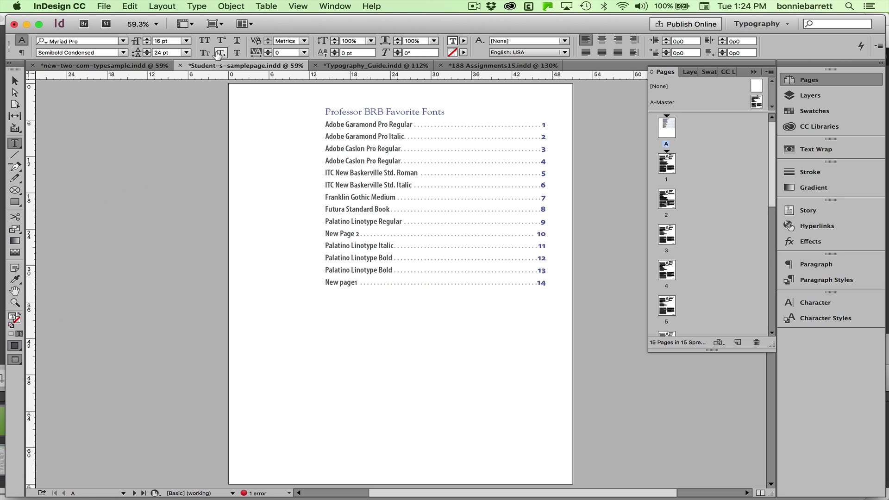